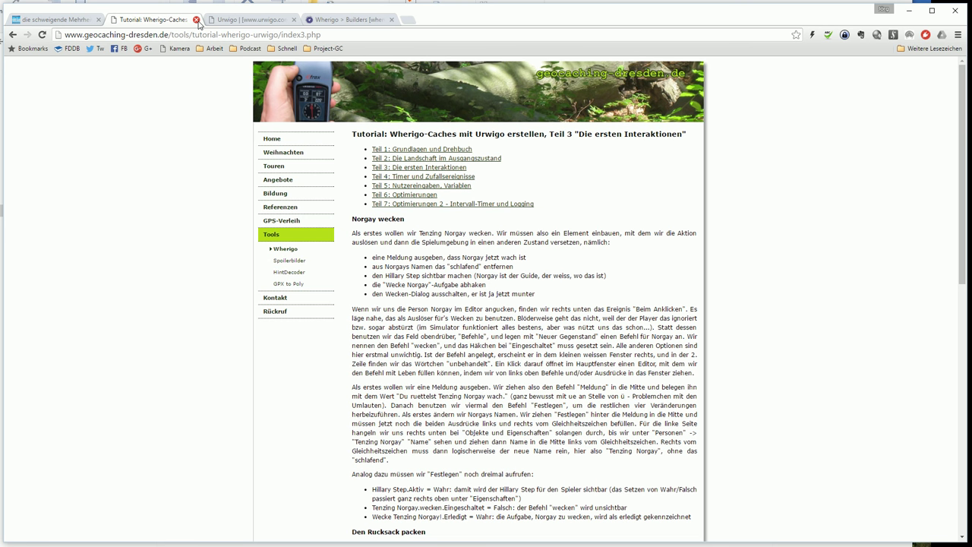
# Close the browser tabs showing the Wherigo tutorial and the urwigo.com site, leaving the Wherigo Foundation builders page in front
pyautogui.click(196, 20)
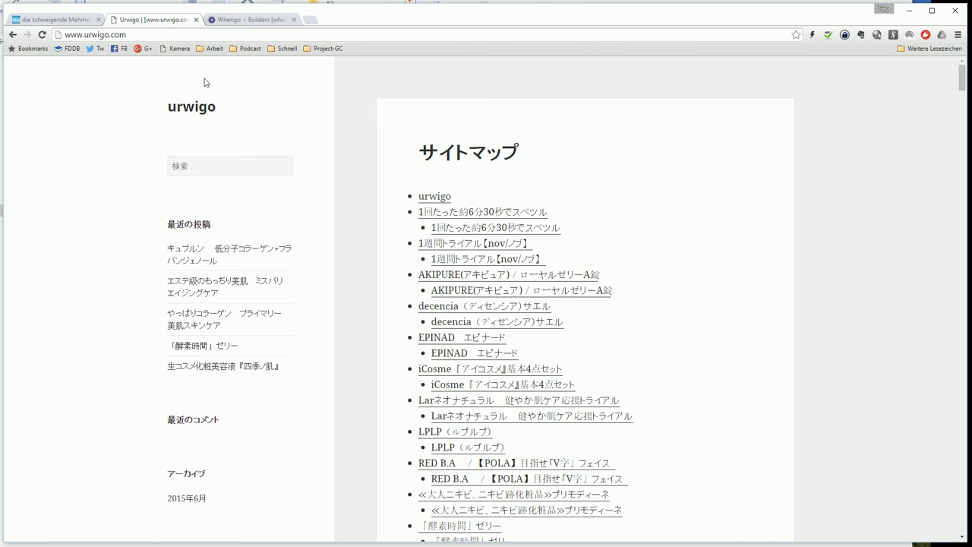
pyautogui.click(133, 35)
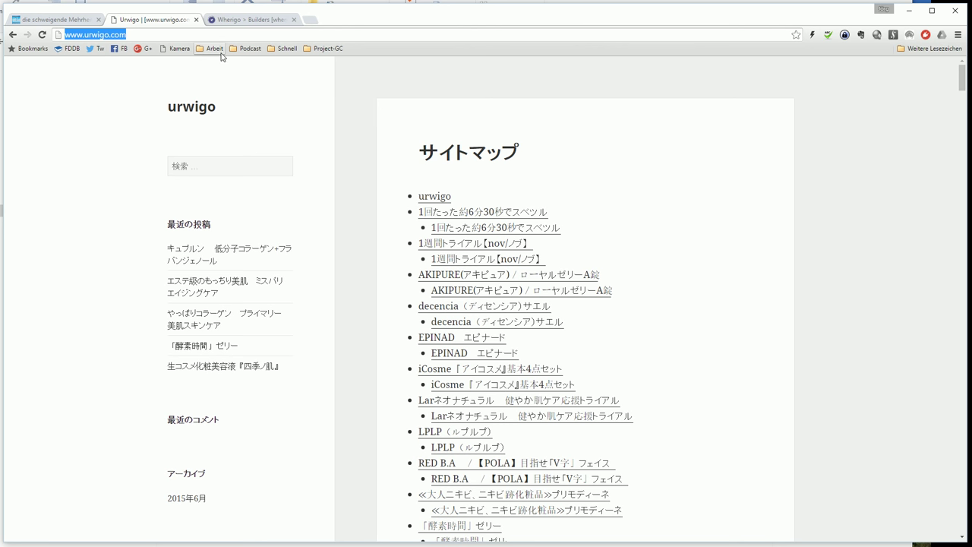
pyautogui.click(196, 19)
pyautogui.click(195, 33)
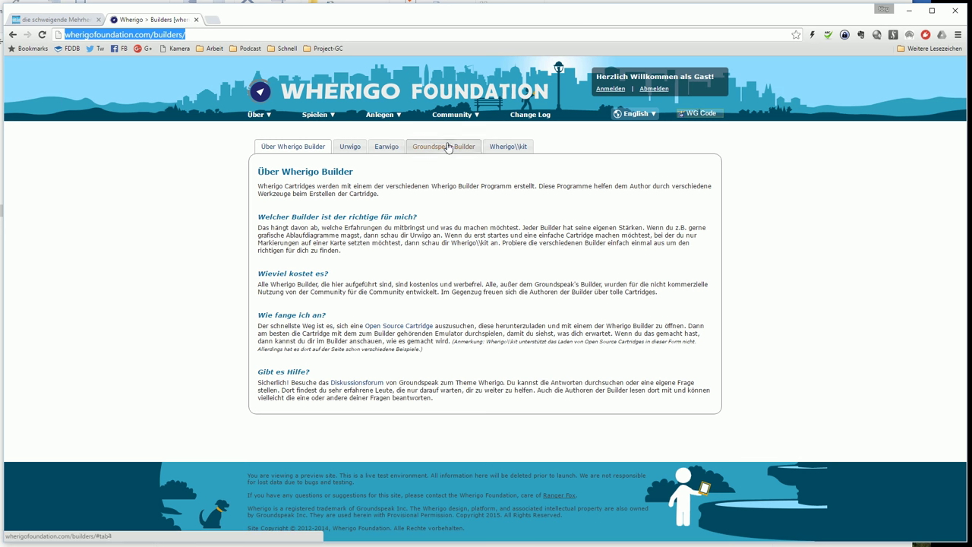
# Look up the Urwigo download on the Wherigo Foundation builders page, cancel saving its setup file, and close the page
pyautogui.click(349, 148)
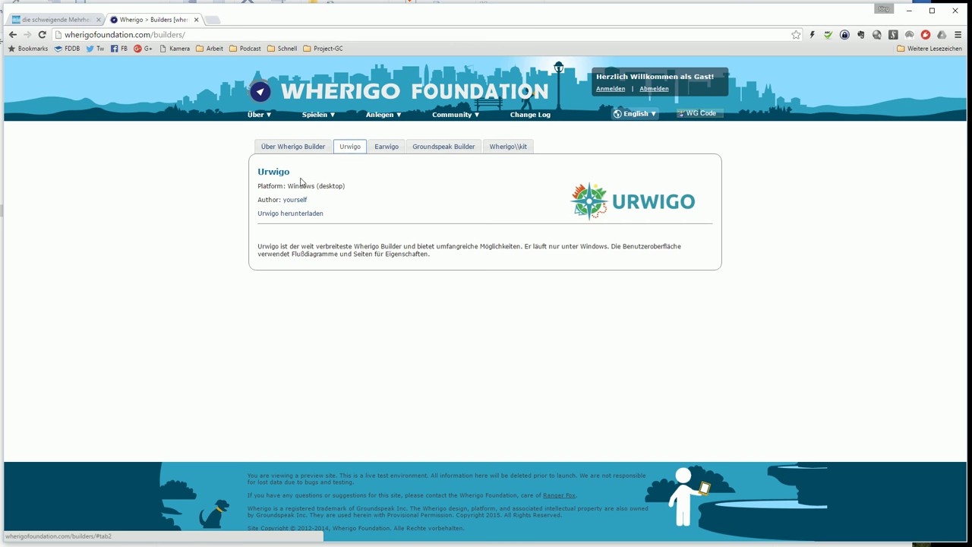
pyautogui.click(300, 217)
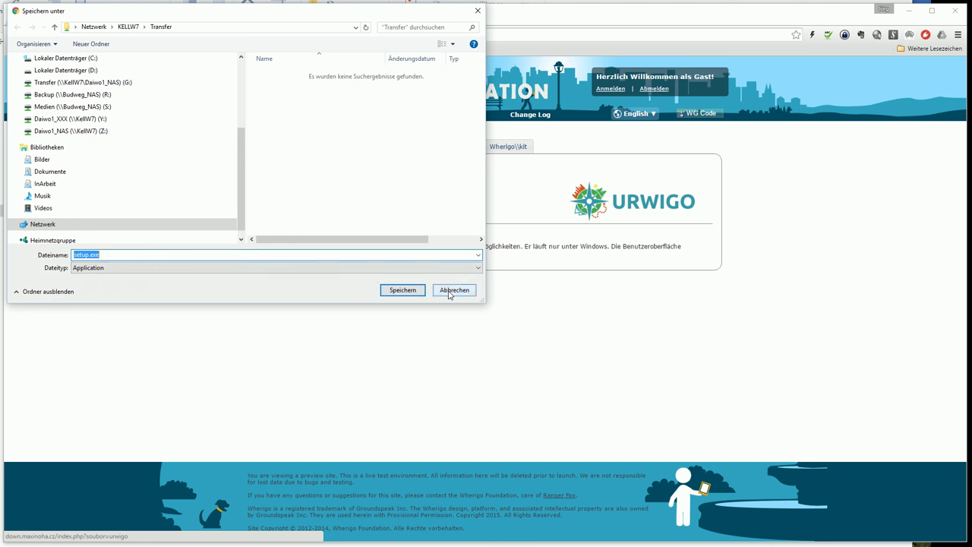
pyautogui.click(453, 290)
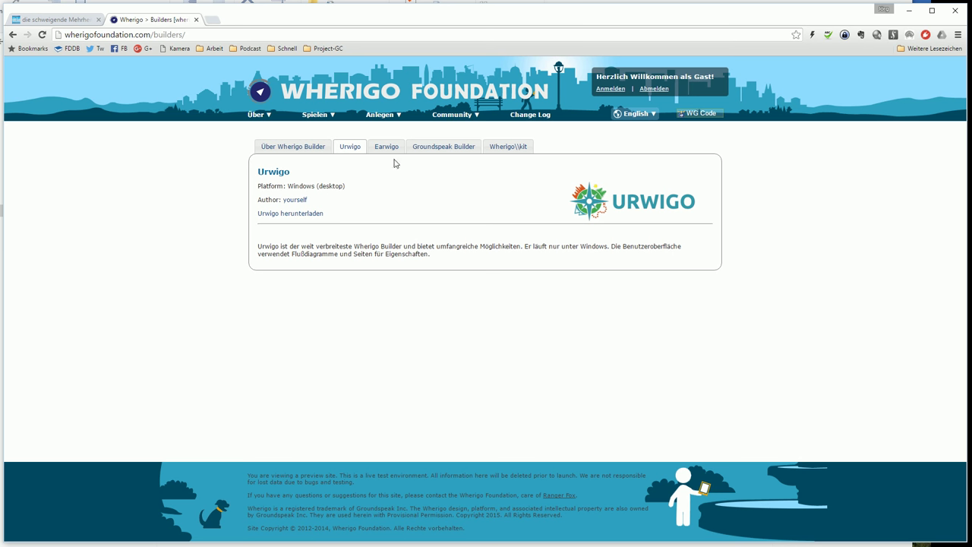
pyautogui.click(196, 20)
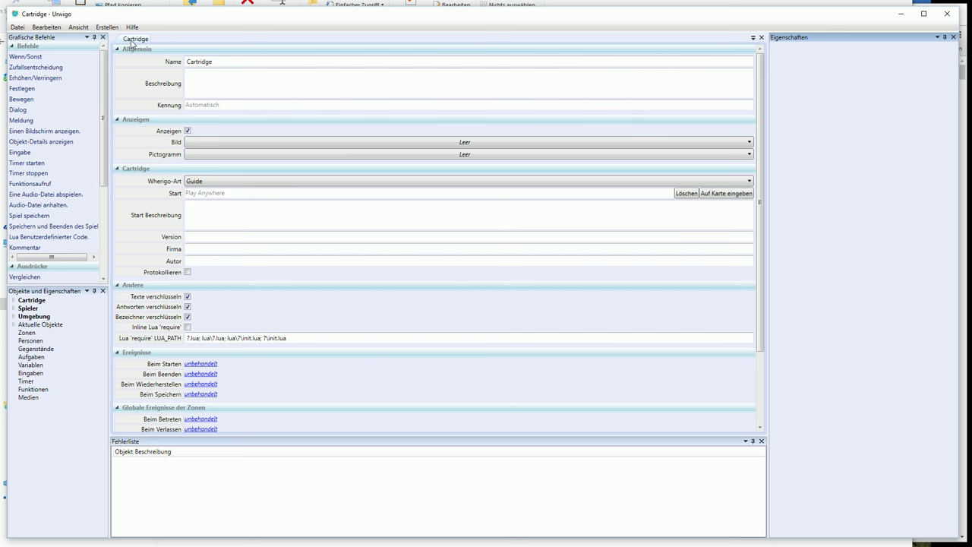
pyautogui.click(225, 60)
pyautogui.doubleClick(224, 61)
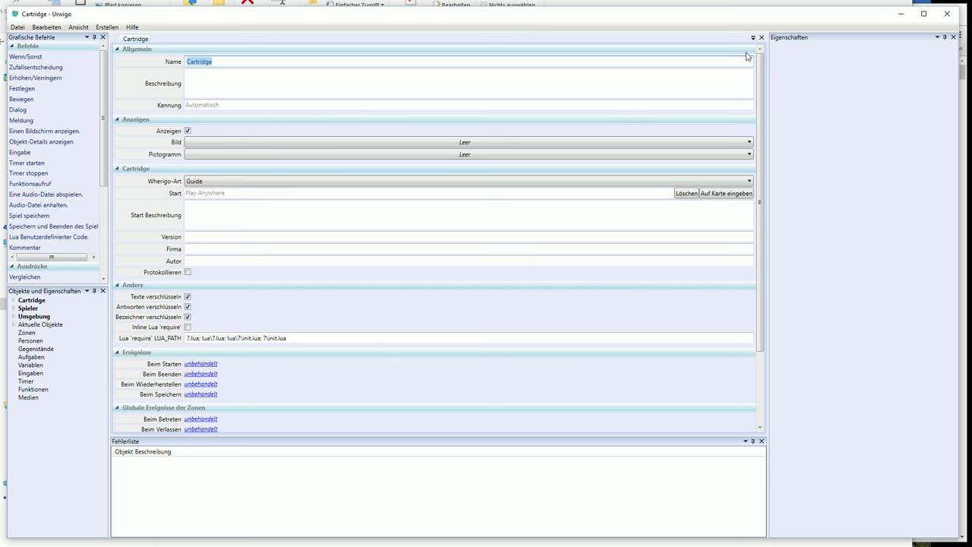
pyautogui.click(595, 36)
pyautogui.click(825, 82)
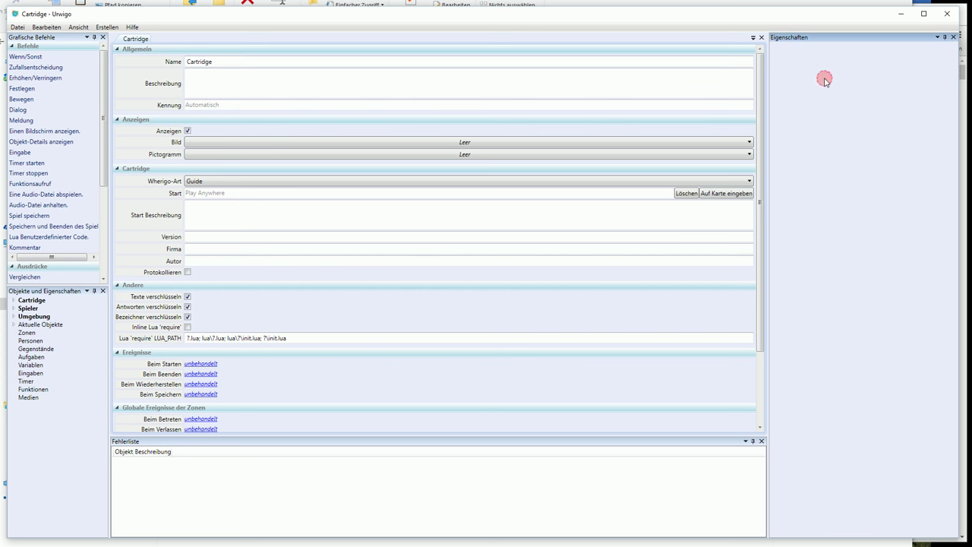
pyautogui.click(568, 93)
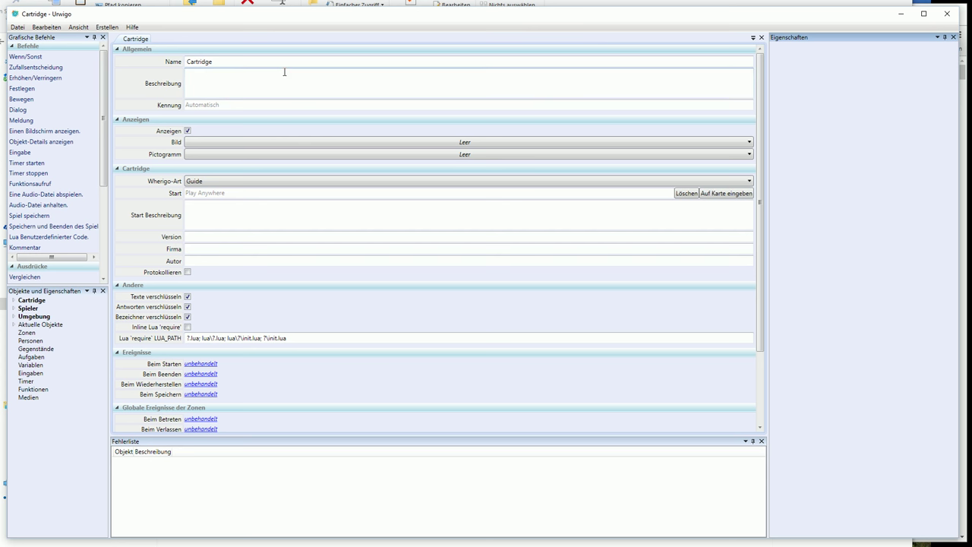
# Name the cartridge "TestWhereigo" and give it the description "Beschreibung Whereigo"
pyautogui.doubleClick(236, 61)
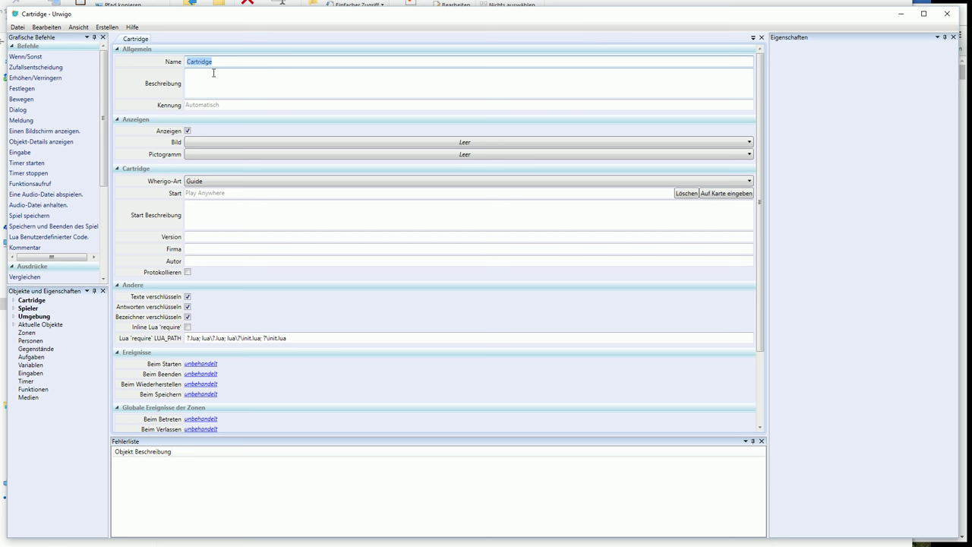
pyautogui.write('TestWhereigo')
pyautogui.click(213, 73)
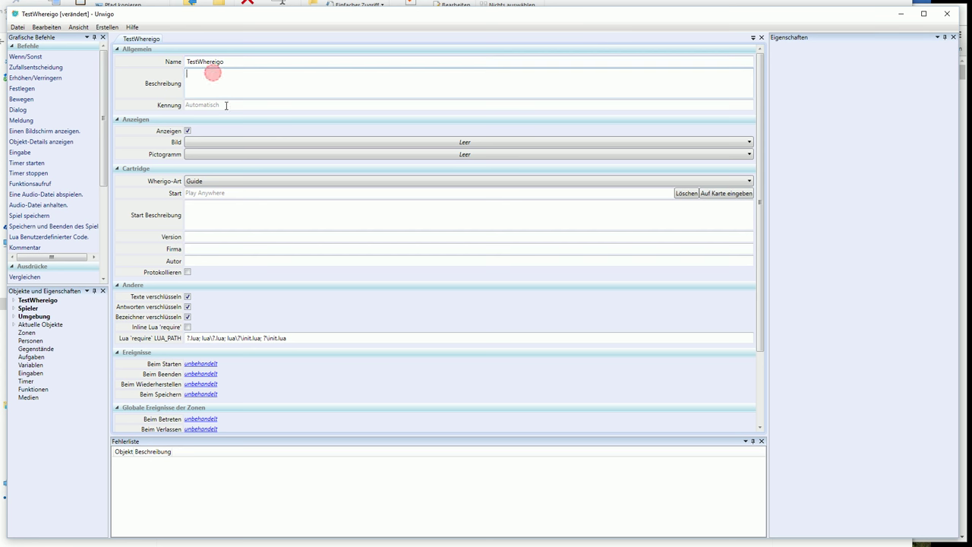
pyautogui.write('Beschreibung Whereigo')
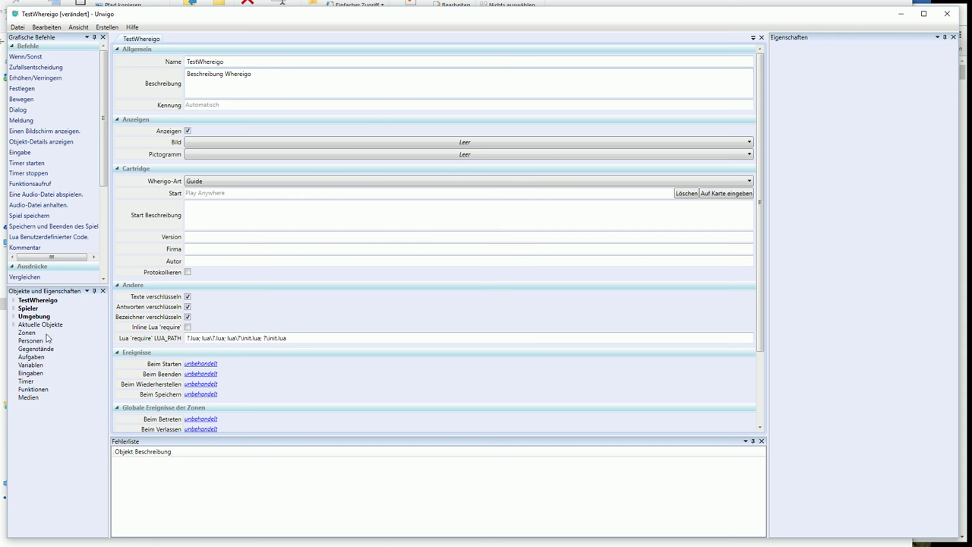
pyautogui.click(313, 143)
pyautogui.click(314, 148)
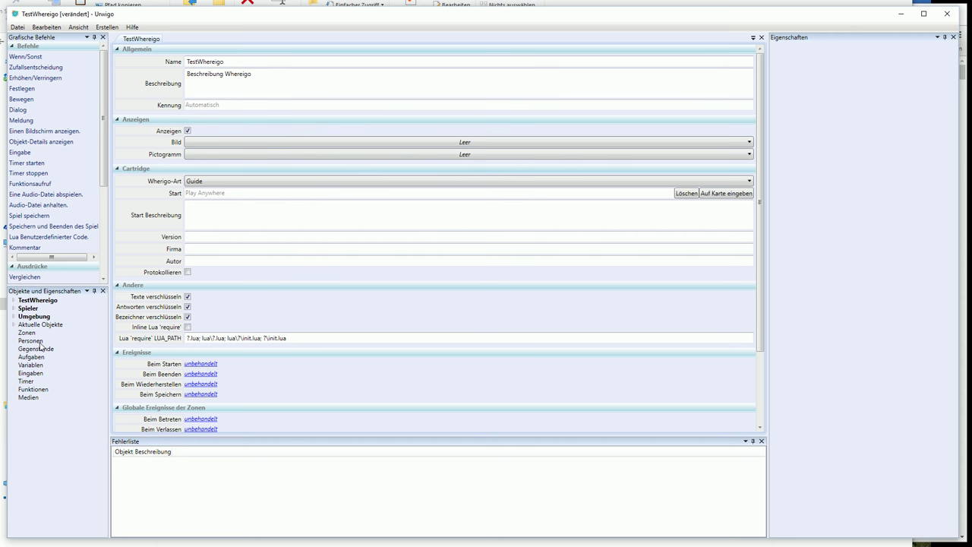
# Add a new element to the cartridge's media and name it "Bild 1"
pyautogui.click(35, 398)
pyautogui.doubleClick(33, 398)
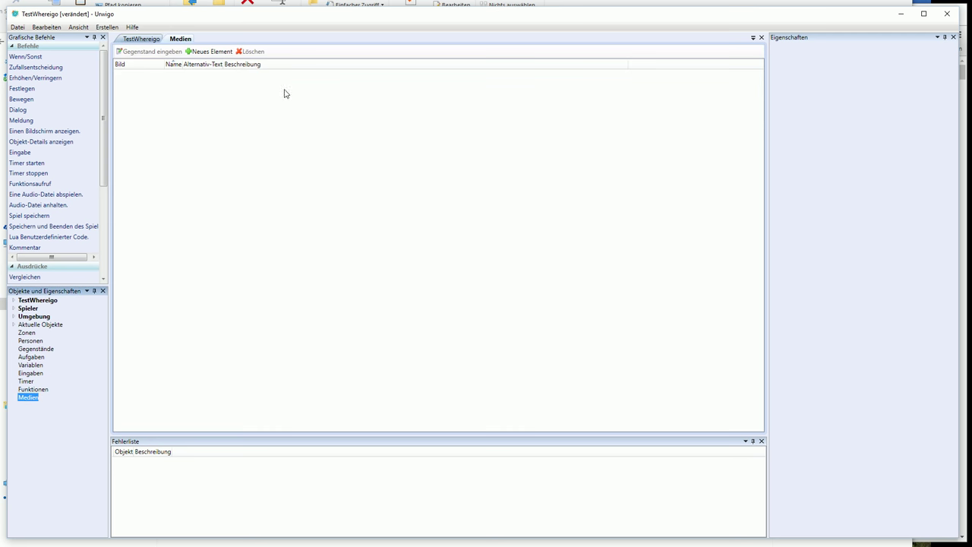
pyautogui.click(204, 50)
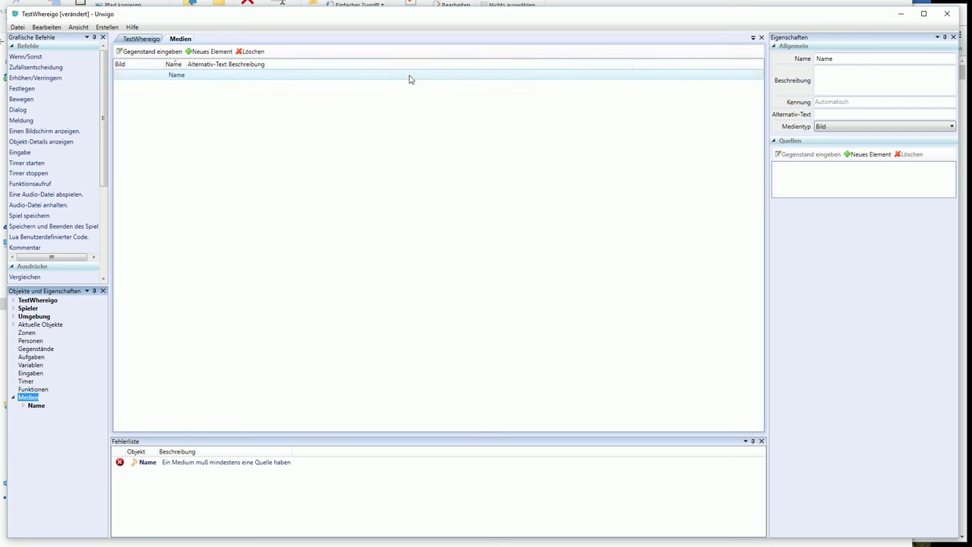
pyautogui.click(841, 57)
pyautogui.doubleClick(841, 58)
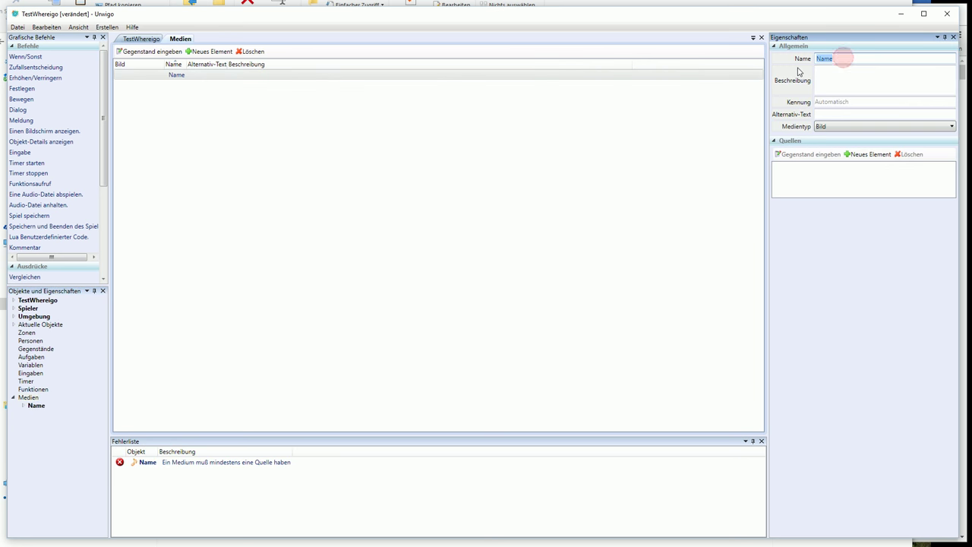
pyautogui.write('Bild 1')
# Give the media element the description "Bild 1" and the alternative text "Alternativ Bild 1"
pyautogui.click(855, 89)
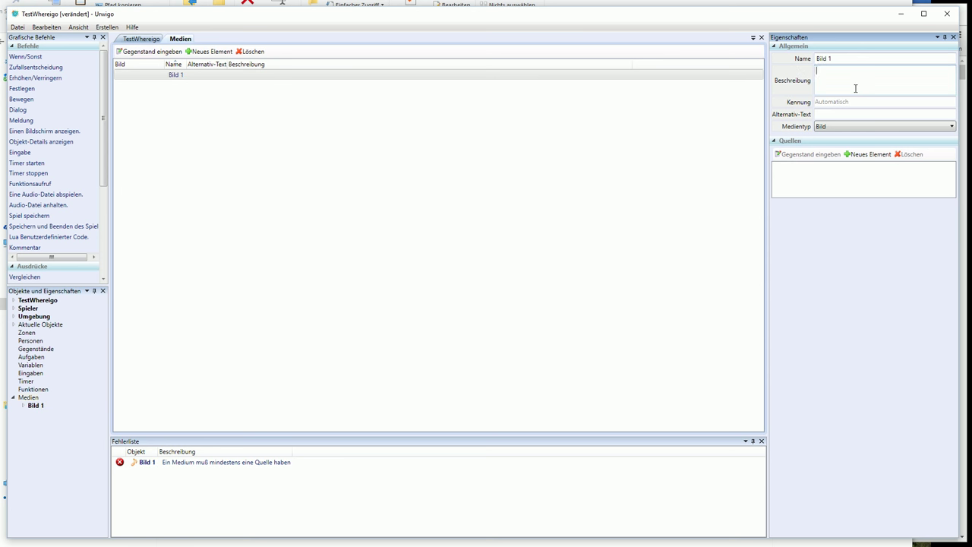
pyautogui.write('Bild 1')
pyautogui.click(848, 113)
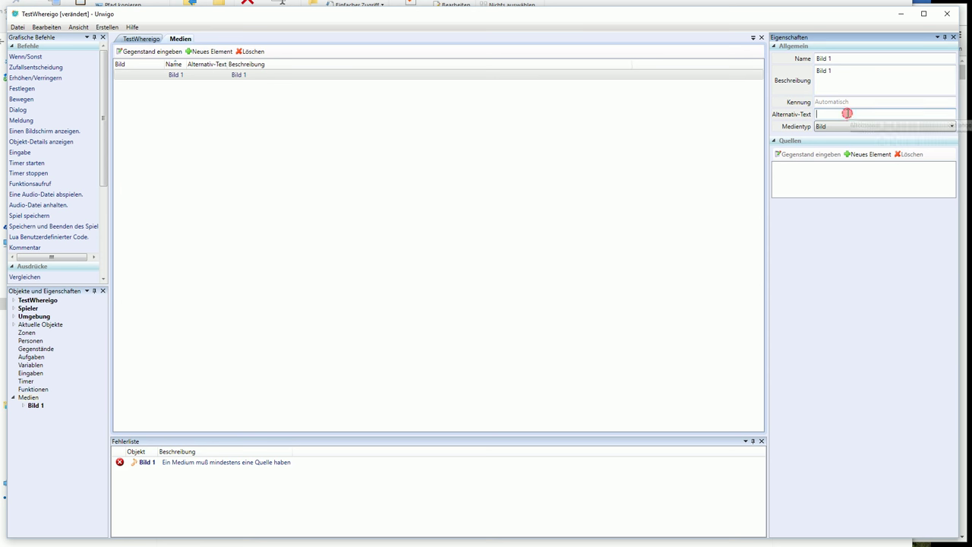
pyautogui.write('Alternat')
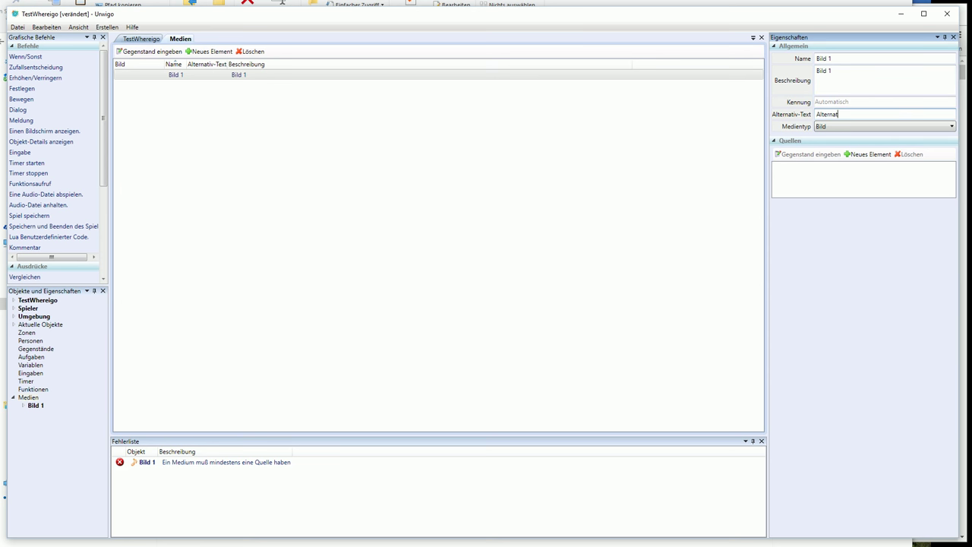
pyautogui.write('iv Bild')
# Add still-life-1037378_960_720.jpg from the Transfer folder as the source of Bild 1 and have it copied to the cartridge directory
pyautogui.click(861, 155)
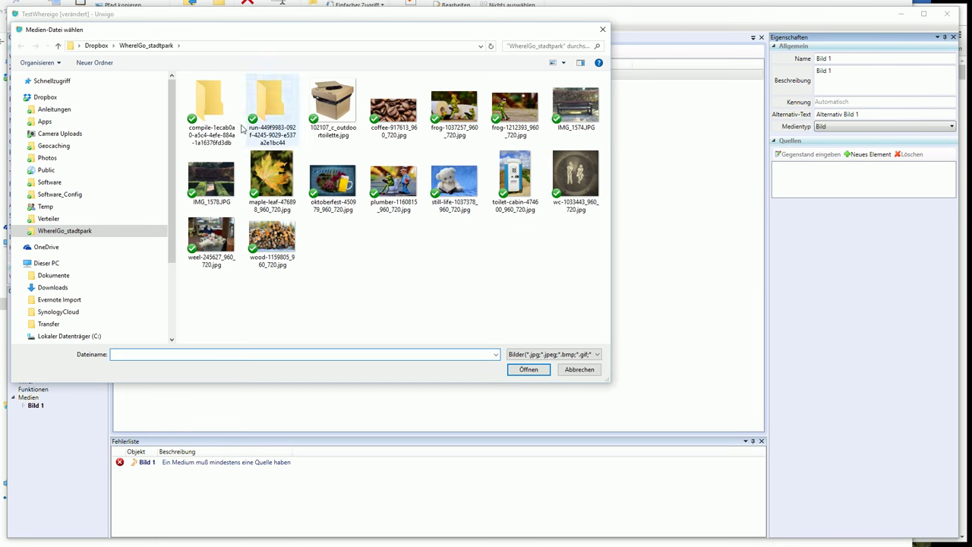
pyautogui.click(49, 323)
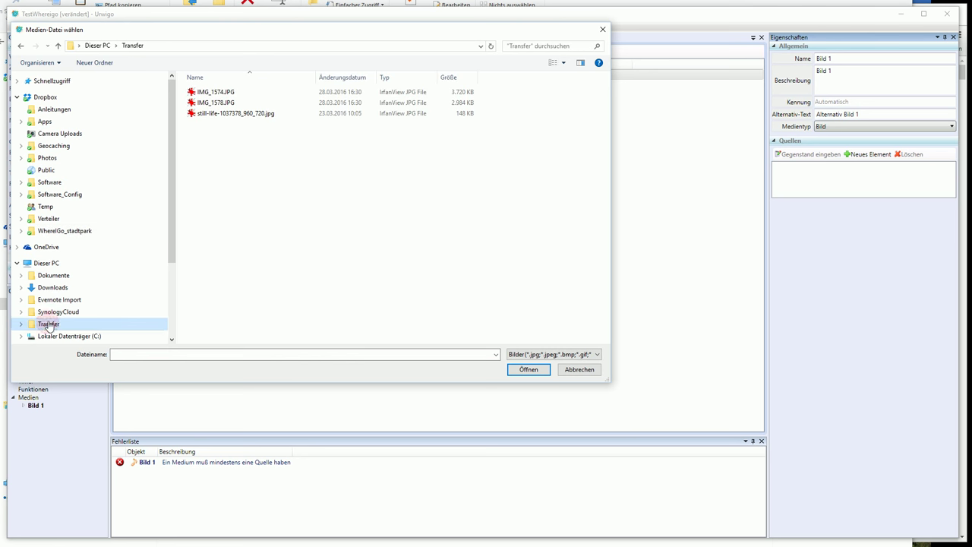
pyautogui.doubleClick(218, 114)
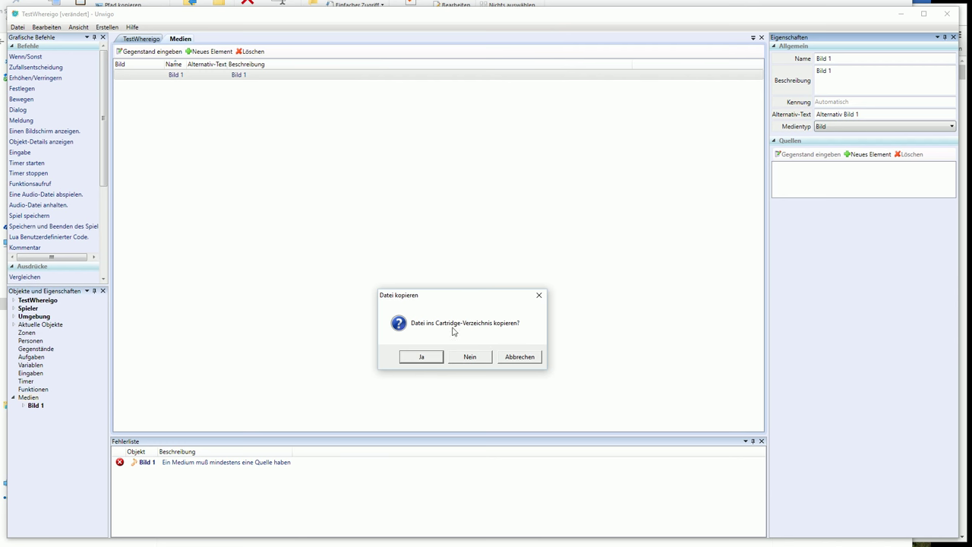
pyautogui.click(422, 357)
pyautogui.click(482, 358)
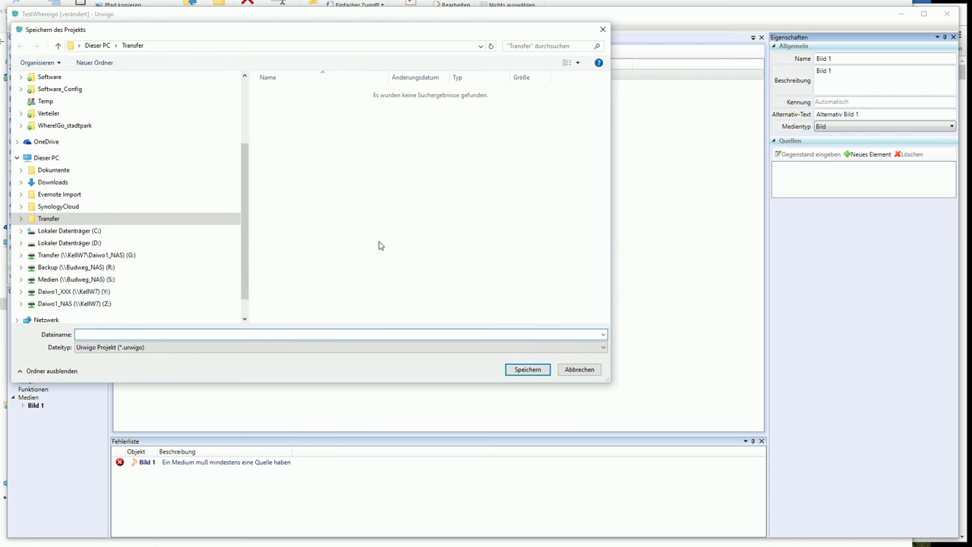
pyautogui.rightClick(339, 216)
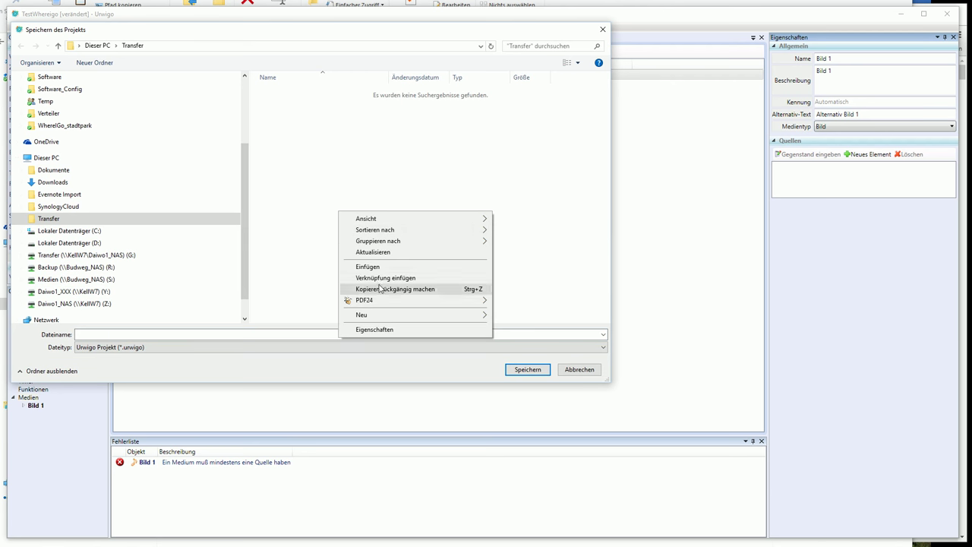
pyautogui.moveTo(386, 318)
pyautogui.click(523, 326)
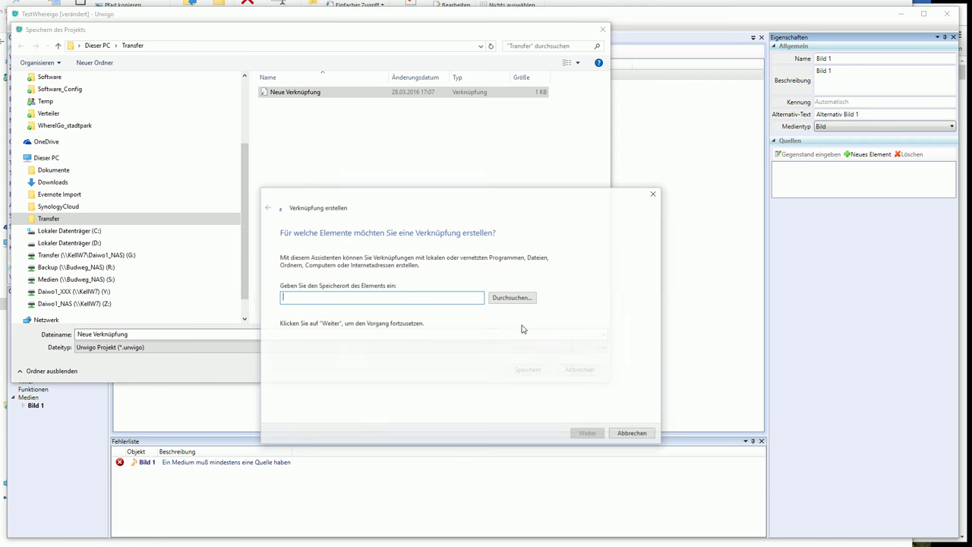
pyautogui.click(633, 434)
# Create a folder named "asdf" inside Transfer for the project and open it as the save location
pyautogui.rightClick(427, 205)
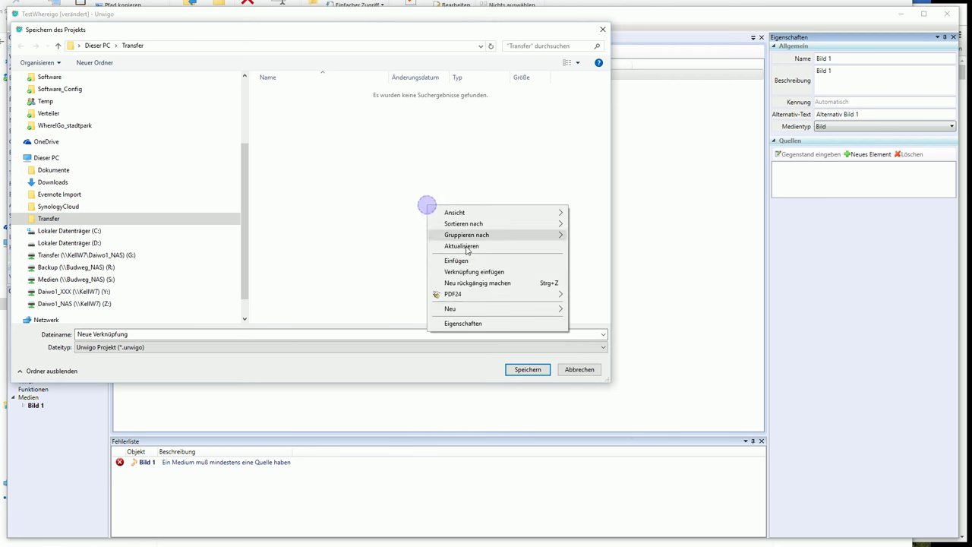
pyautogui.moveTo(511, 315)
pyautogui.click(592, 309)
pyautogui.write('asdf')
pyautogui.press('Return')
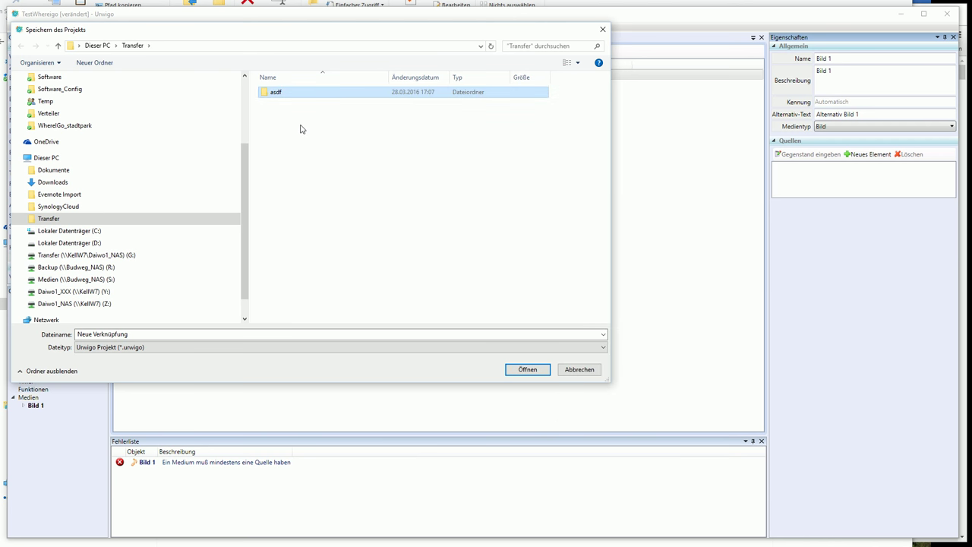
pyautogui.doubleClick(286, 92)
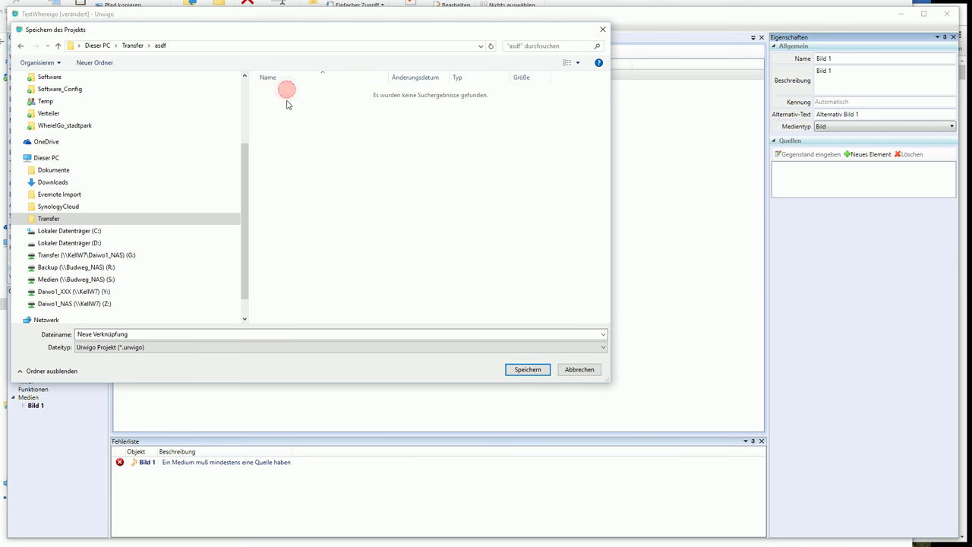
# Save the Urwigo project in the new folder under the file name "asdf"
pyautogui.click(159, 334)
pyautogui.write('asdf')
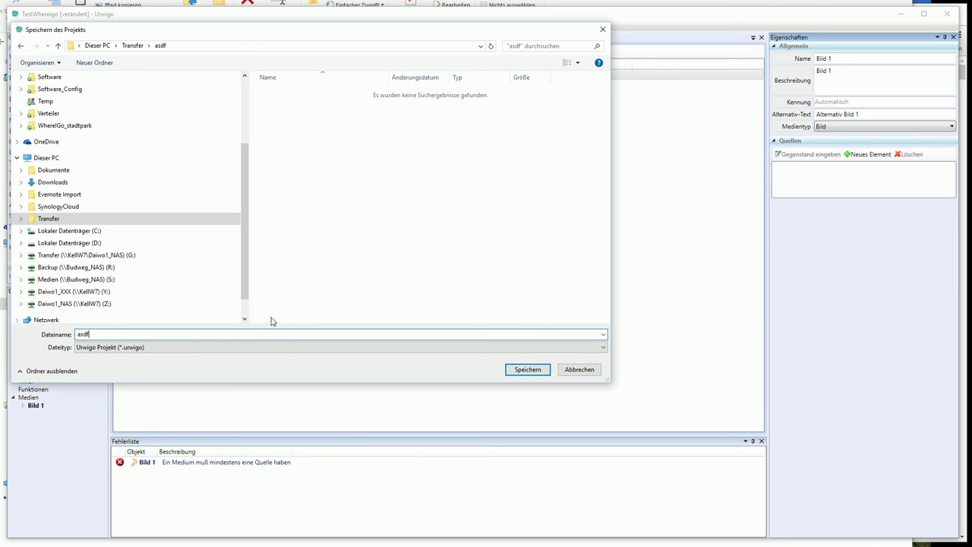
pyautogui.click(525, 368)
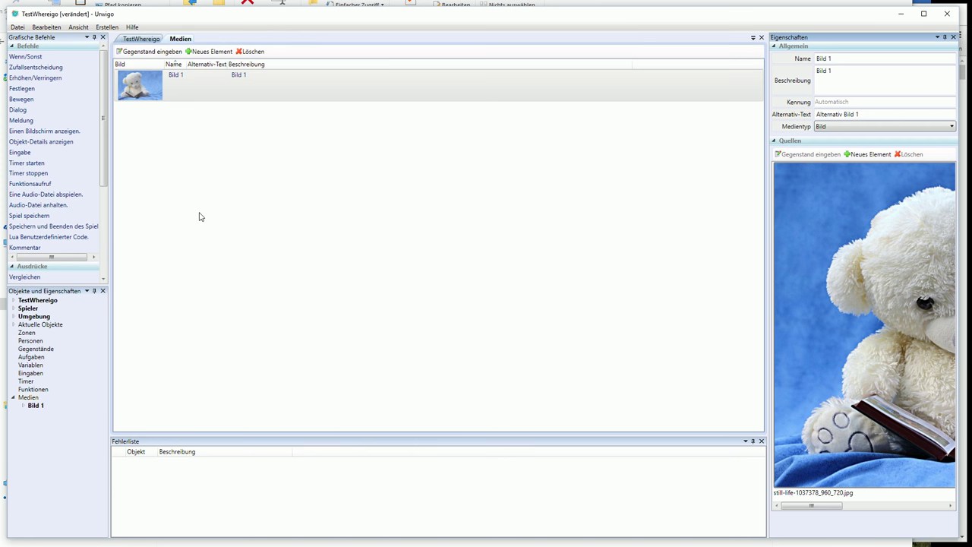
# Add a second media element and name it "Bild 2"
pyautogui.click(207, 52)
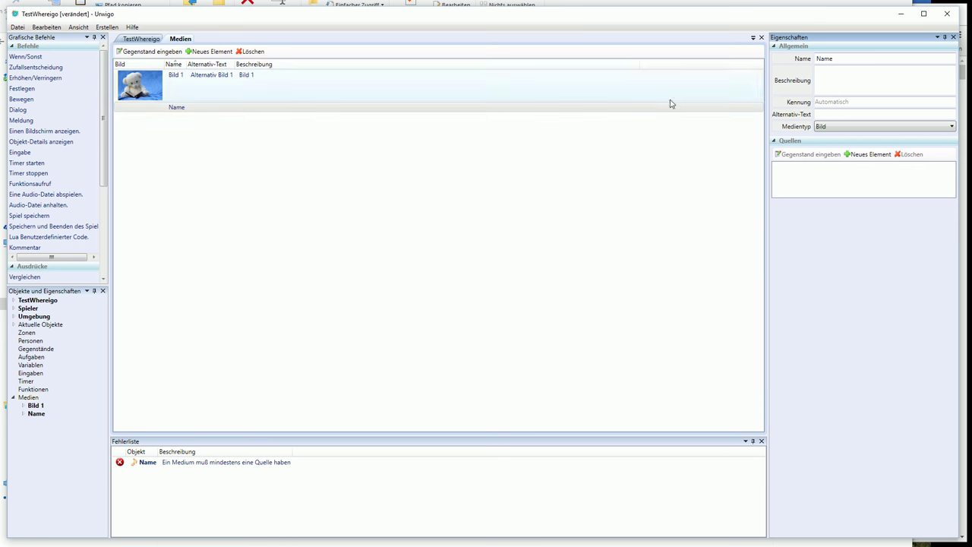
pyautogui.moveTo(835, 59); pyautogui.dragTo(793, 60)
pyautogui.write('Bild 2')
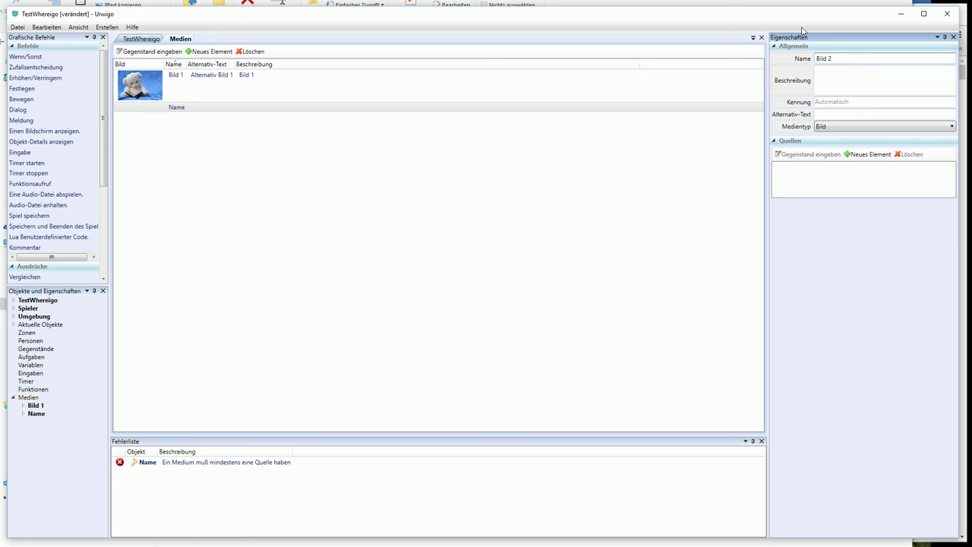
# Copy the name "Bild 2" into the new media element's description and alternative text
pyautogui.moveTo(841, 61); pyautogui.dragTo(810, 62)
pyautogui.hotkey('ctrl', 'c')
pyautogui.click(824, 80)
pyautogui.hotkey('ctrl', 'v')
pyautogui.click(832, 114)
pyautogui.hotkey('ctrl', 'v')
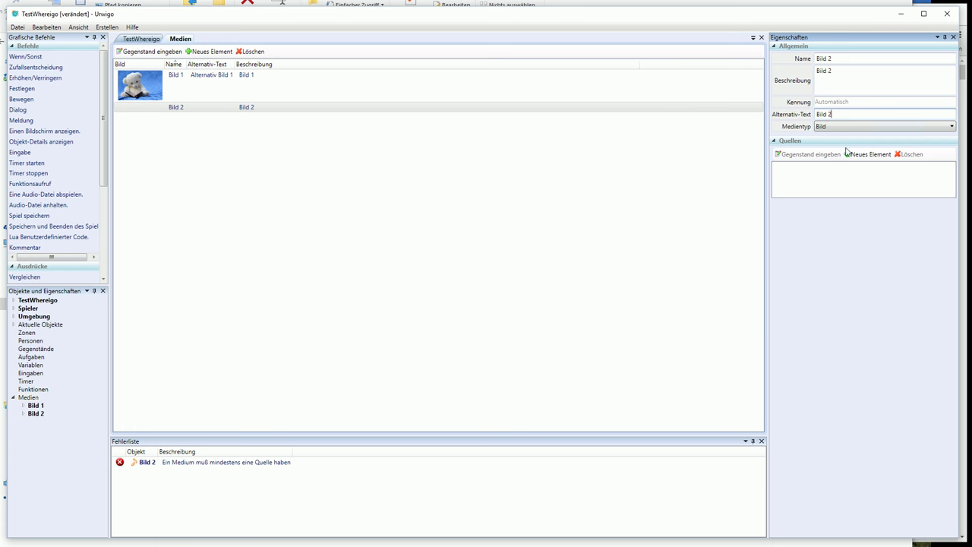
# Add the image file still-life-1037378_960_720.jpg as the source of the media element "Bild 2"
pyautogui.click(869, 154)
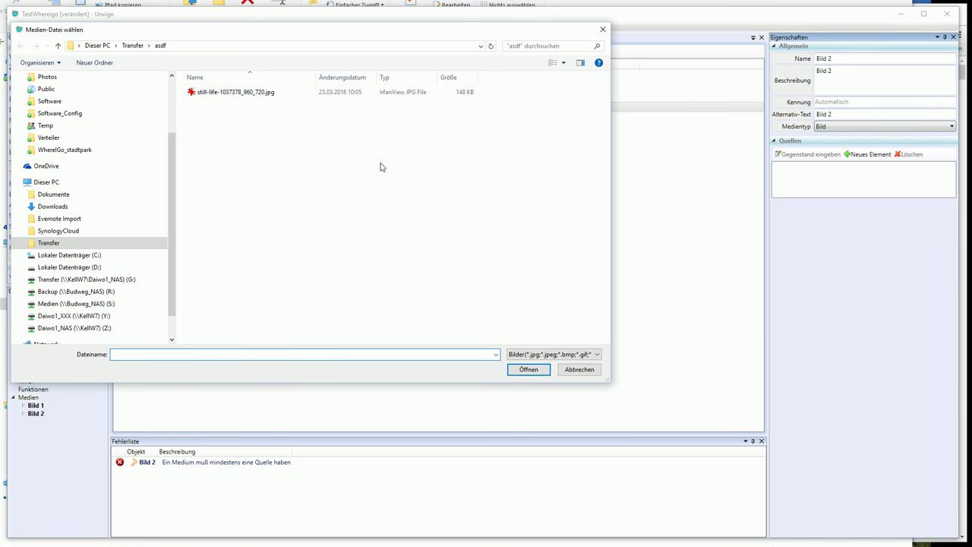
pyautogui.doubleClick(247, 92)
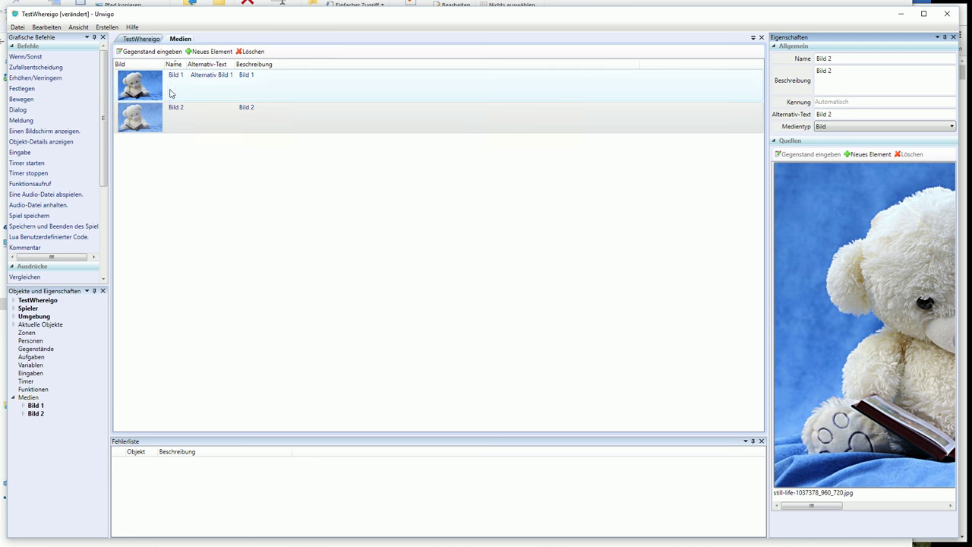
pyautogui.click(45, 293)
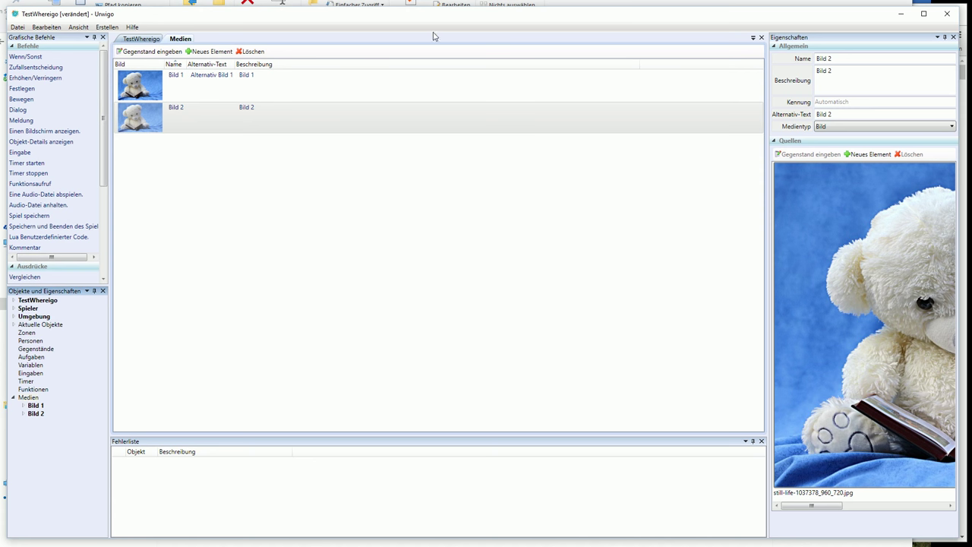
# Close the open media list and cartridge pages and save the project
pyautogui.click(761, 37)
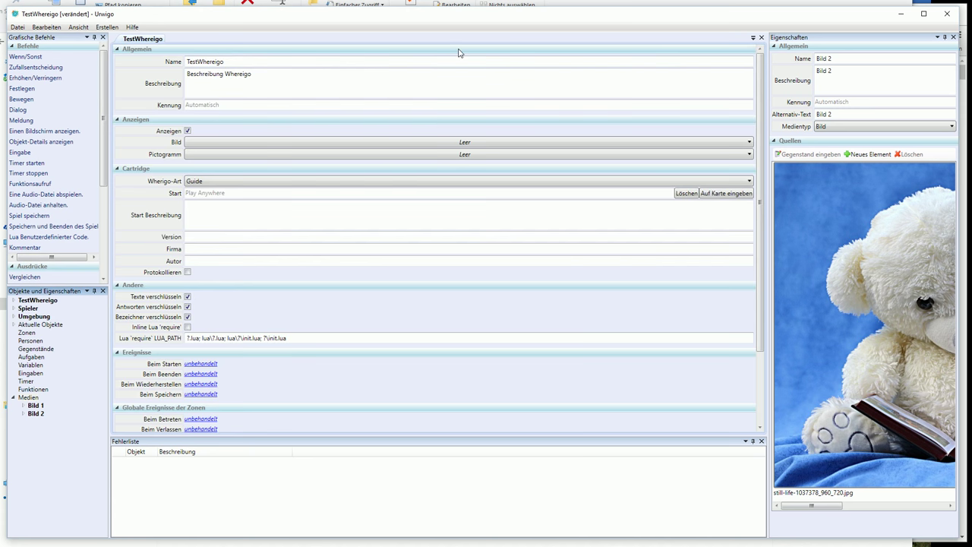
pyautogui.click(852, 129)
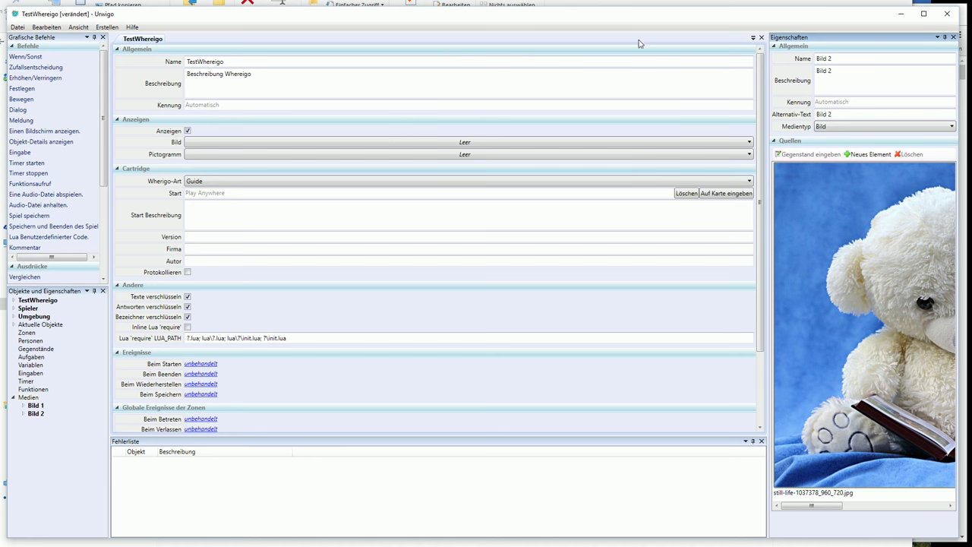
pyautogui.click(586, 39)
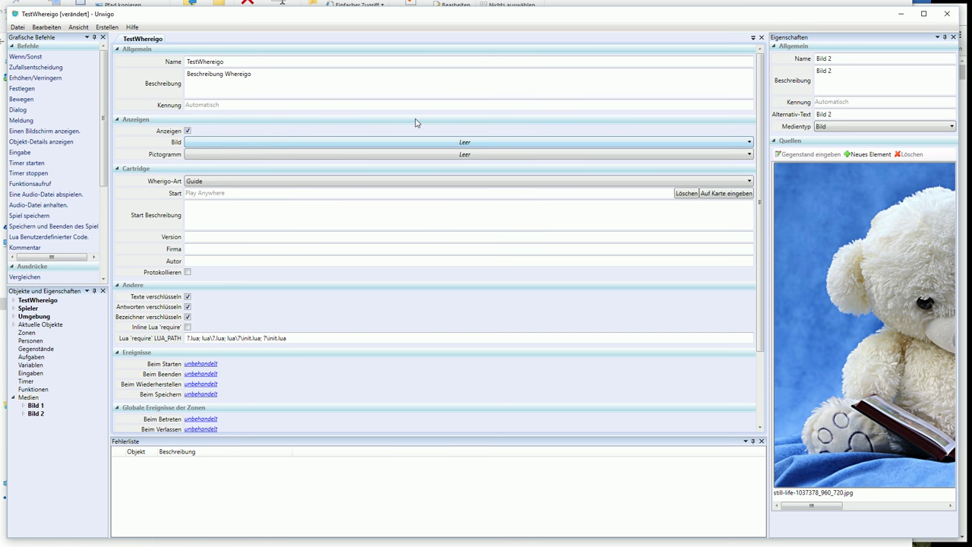
pyautogui.click(760, 37)
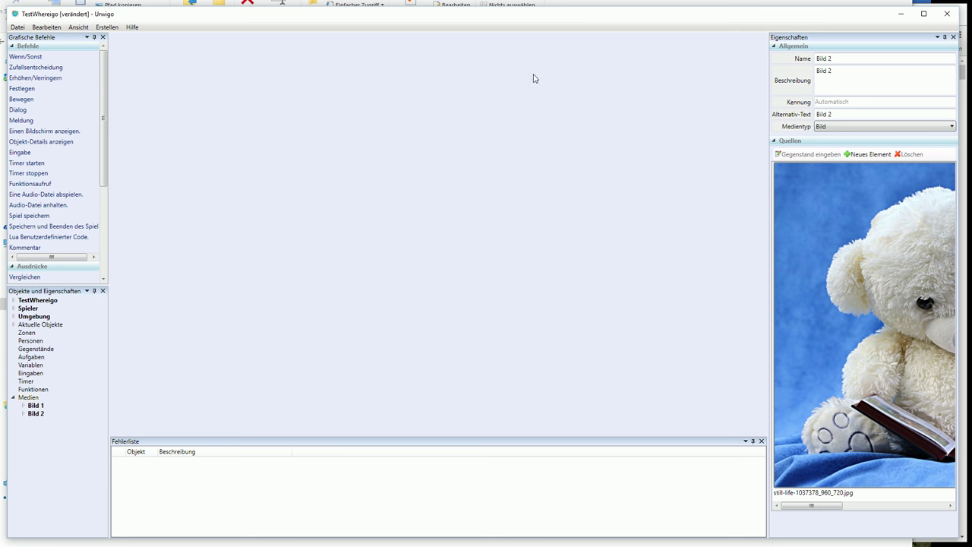
pyautogui.click(17, 26)
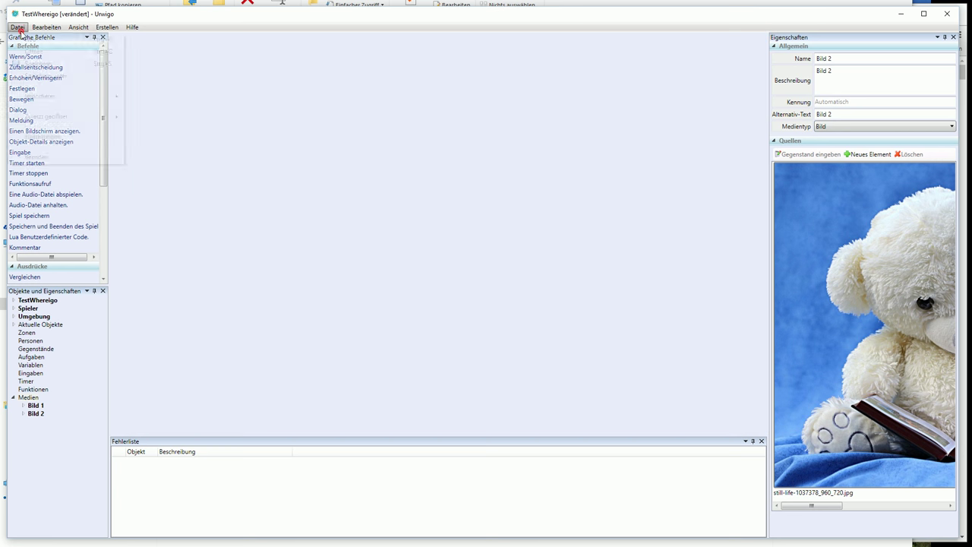
pyautogui.click(44, 63)
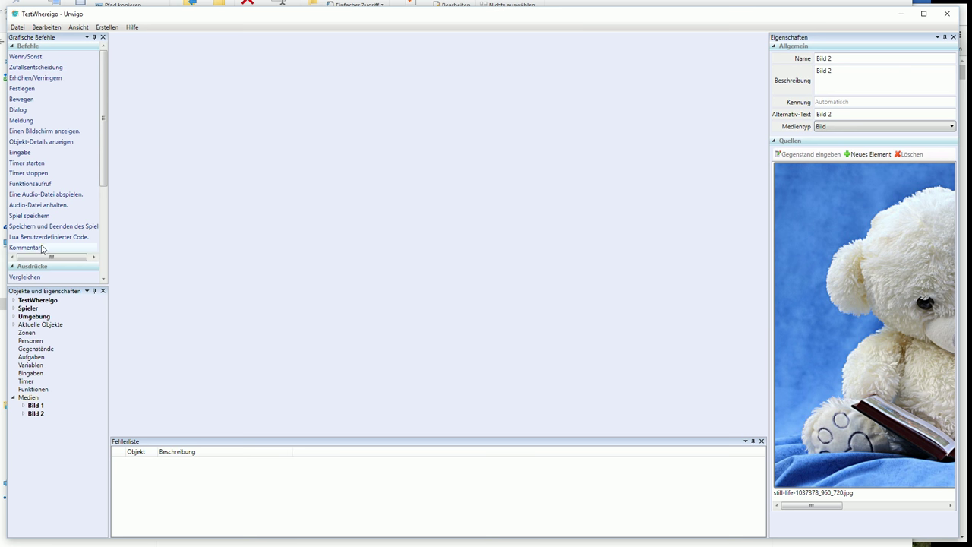
# Assign "Bild 1" as both the image and the pictogram of the TestWhereigo cartridge
pyautogui.doubleClick(57, 300)
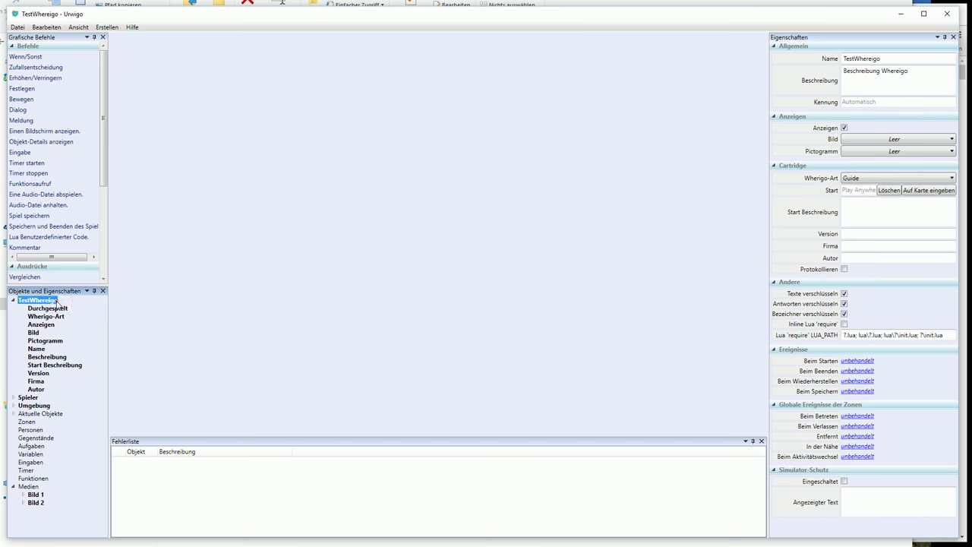
pyautogui.doubleClick(57, 301)
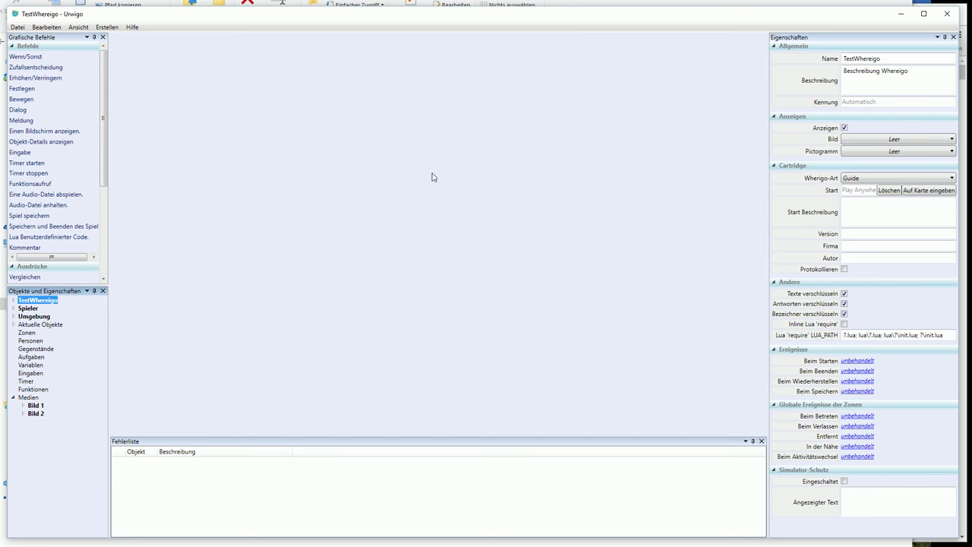
pyautogui.click(886, 139)
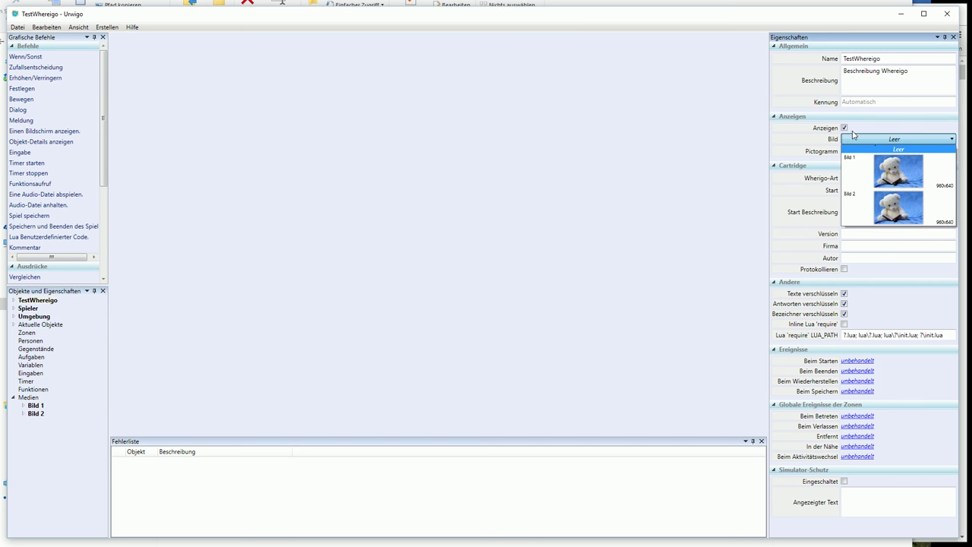
pyautogui.click(892, 173)
pyautogui.click(883, 180)
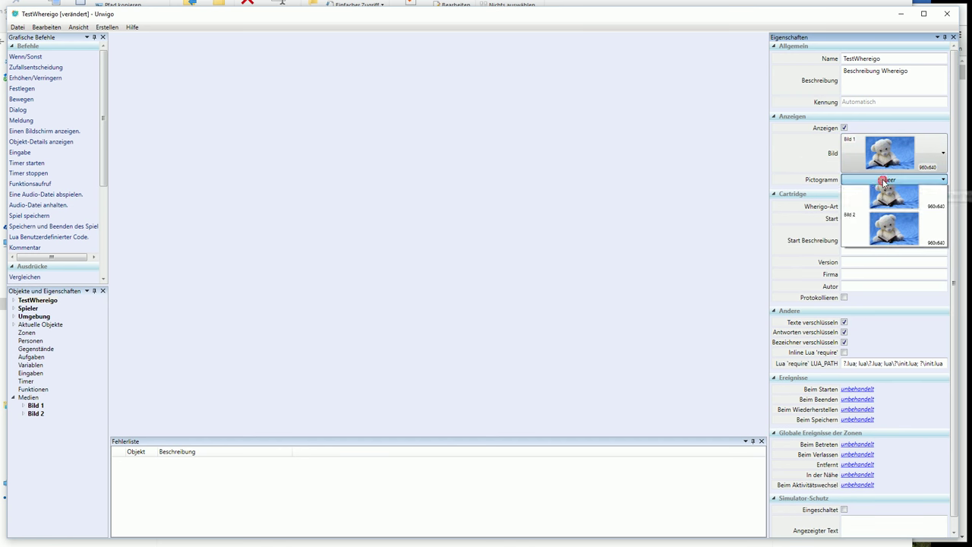
pyautogui.click(887, 212)
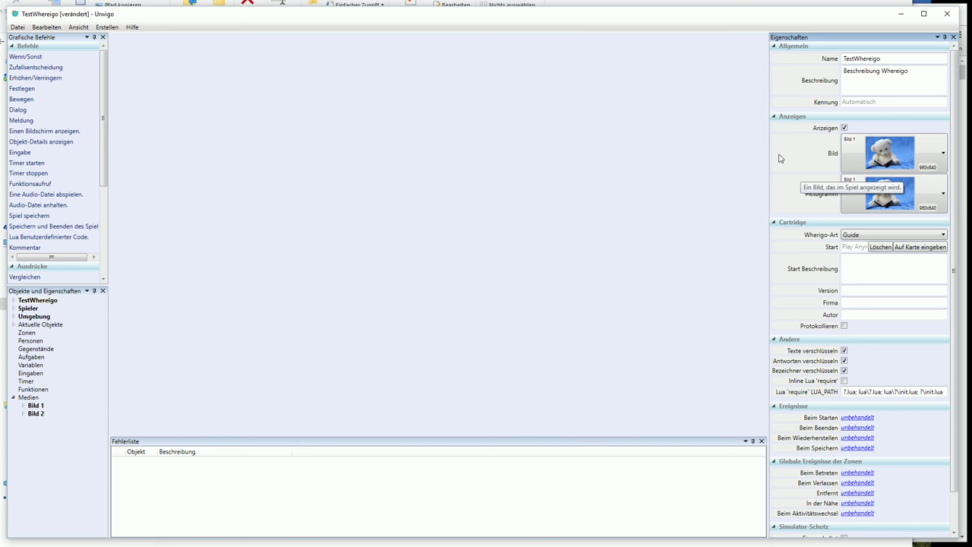
# Set the cartridge's Wherigo type to Geocache and enter "Start Beschreibung" as its start description
pyautogui.click(866, 237)
pyautogui.click(867, 270)
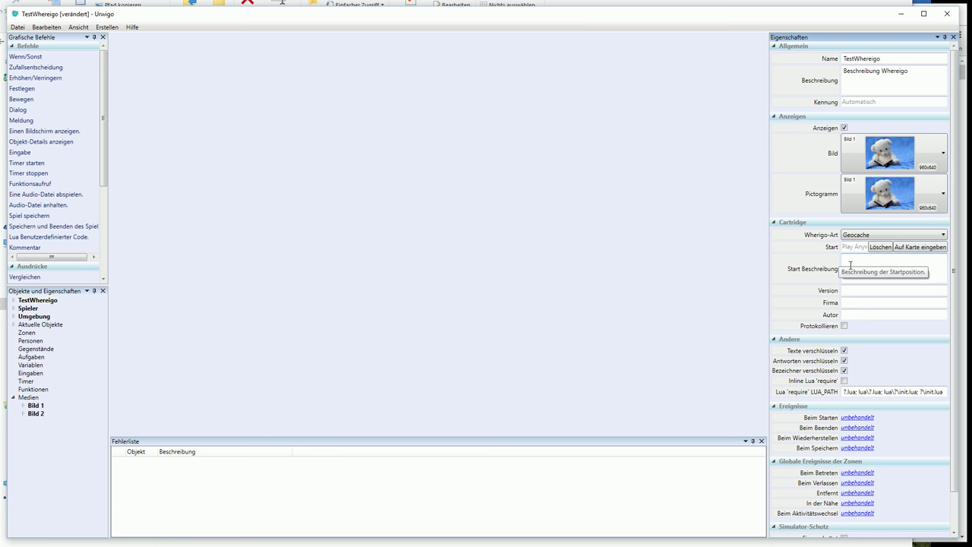
pyautogui.click(853, 259)
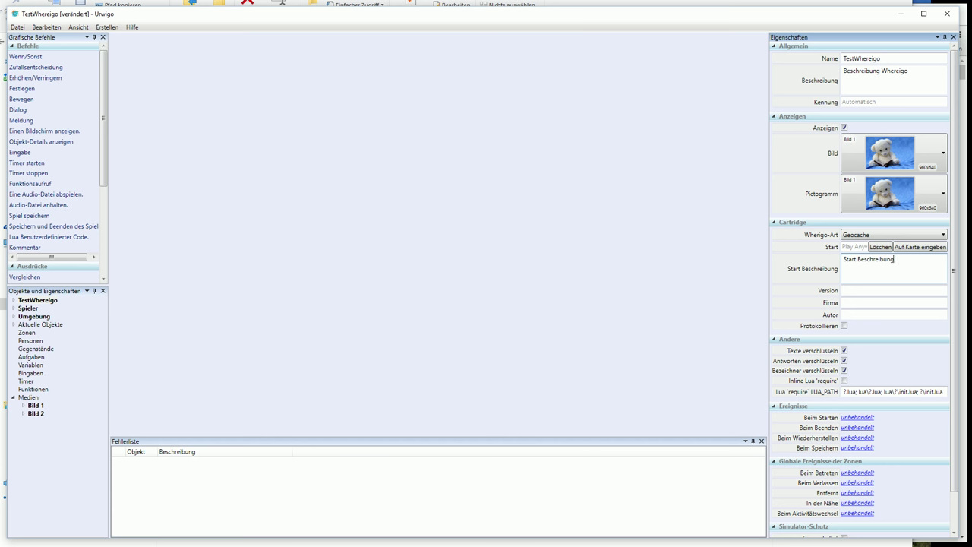
# Set the cartridge version to 1.0 and fill in its company and author
pyautogui.click(855, 290)
pyautogui.press('Tab')
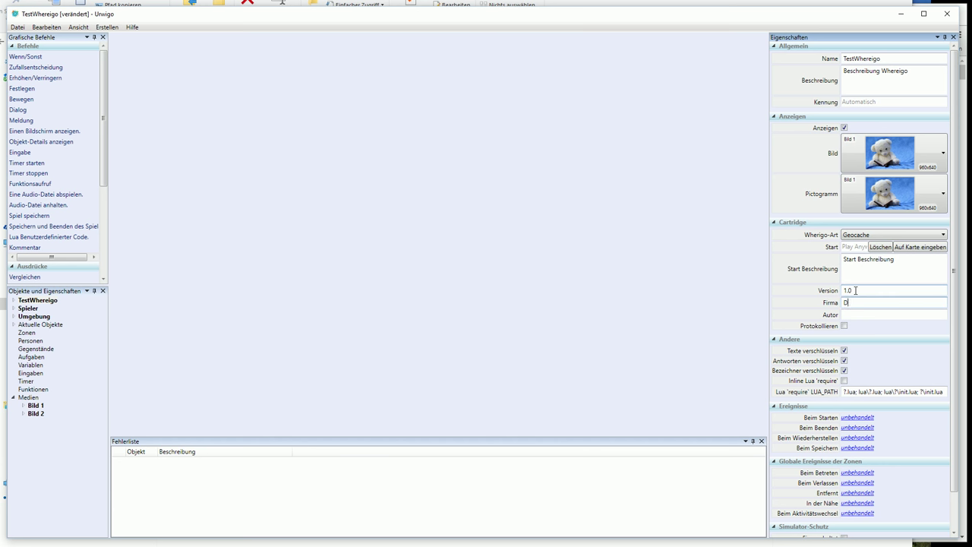
pyautogui.press('Tab')
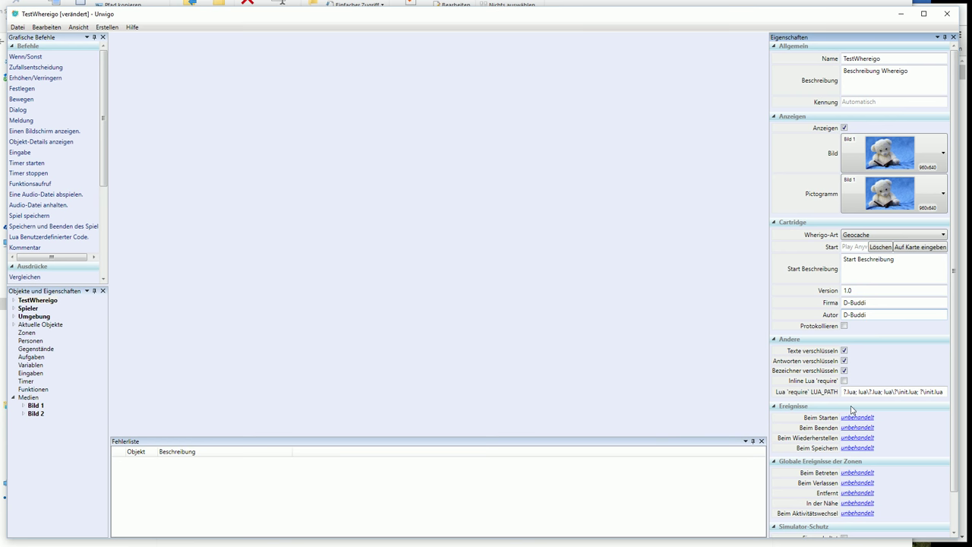
# Open the list of the cartridge's zones
pyautogui.click(25, 332)
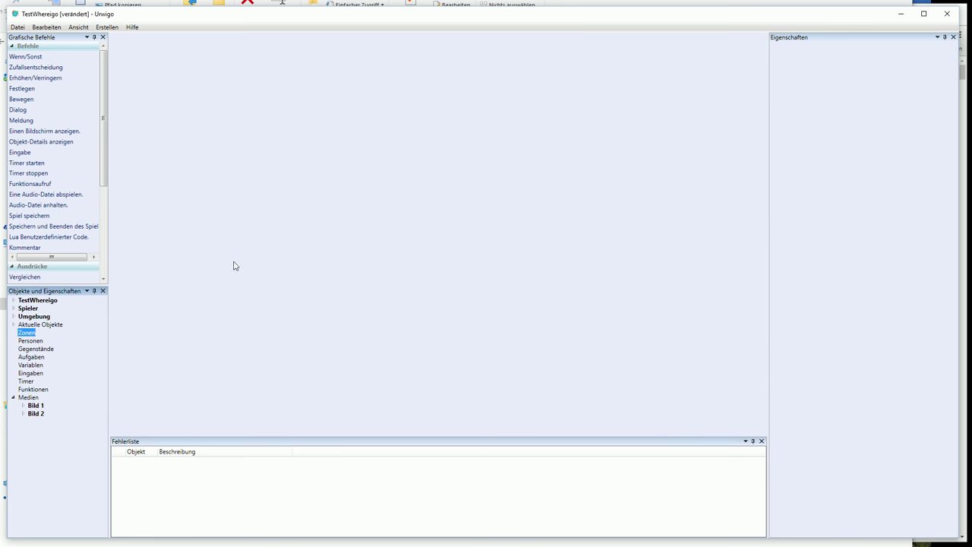
pyautogui.doubleClick(31, 333)
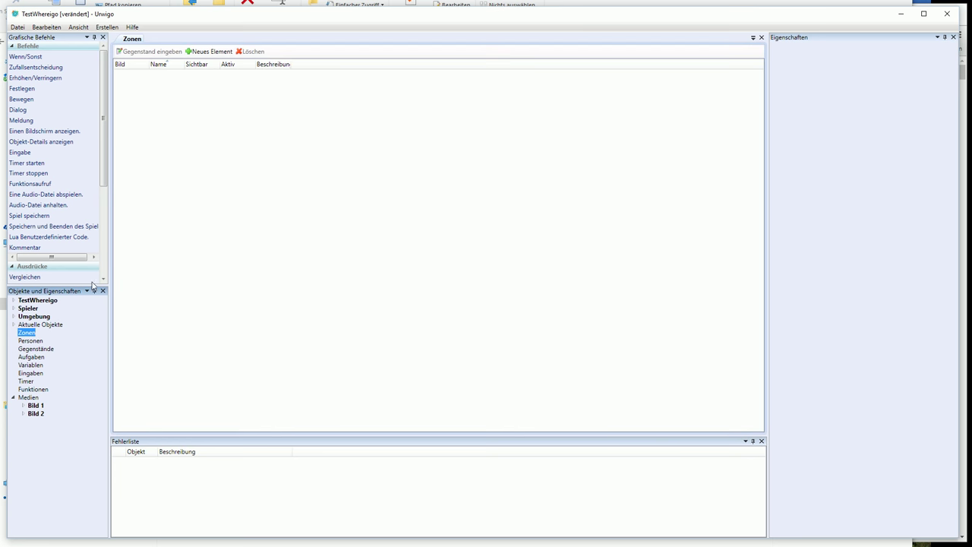
pyautogui.doubleClick(42, 301)
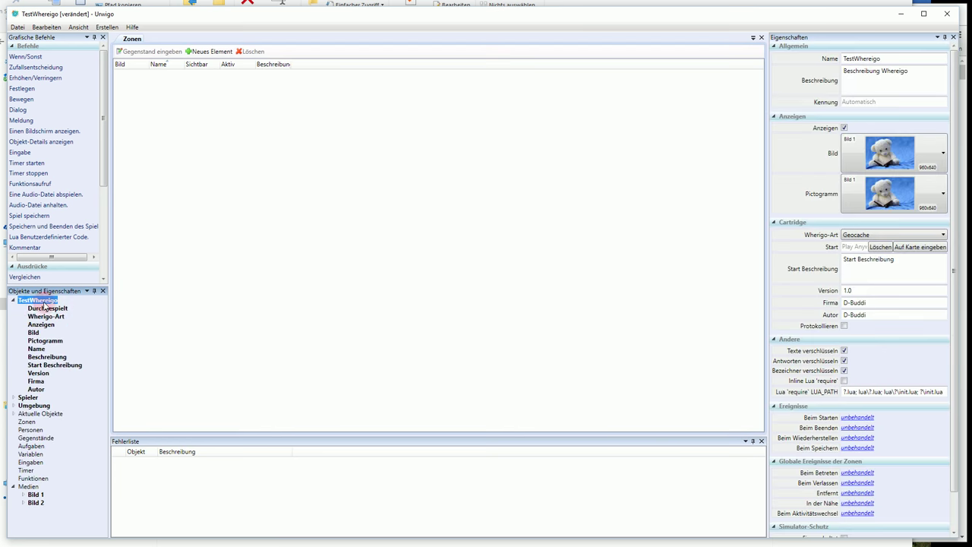
pyautogui.doubleClick(36, 301)
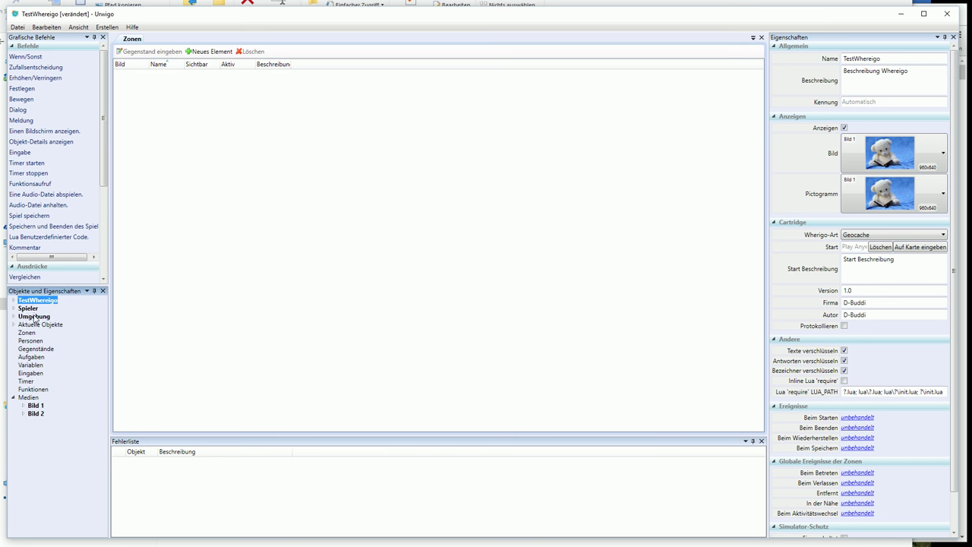
pyautogui.click(28, 332)
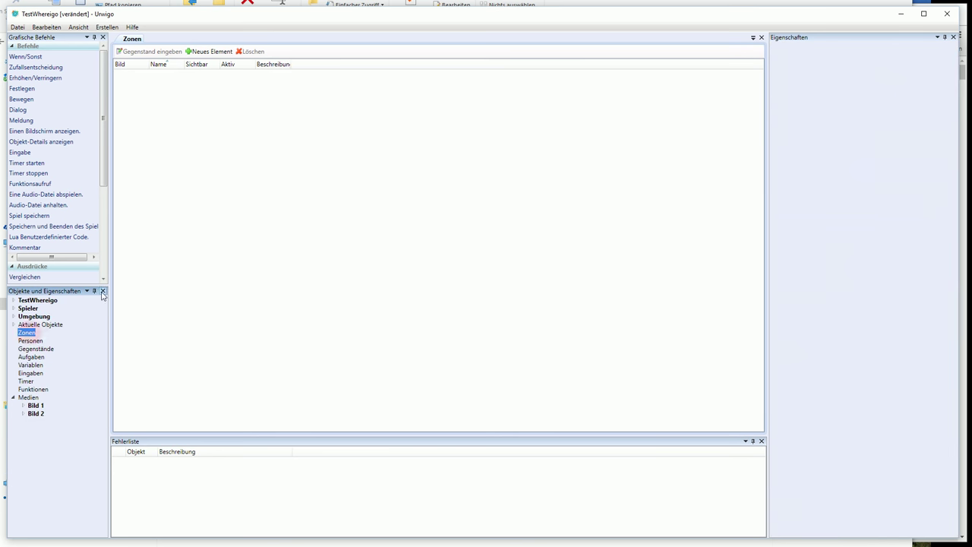
# Add a new zone named "Zone 1" with the description "Beschreibung Zone 1"
pyautogui.click(203, 57)
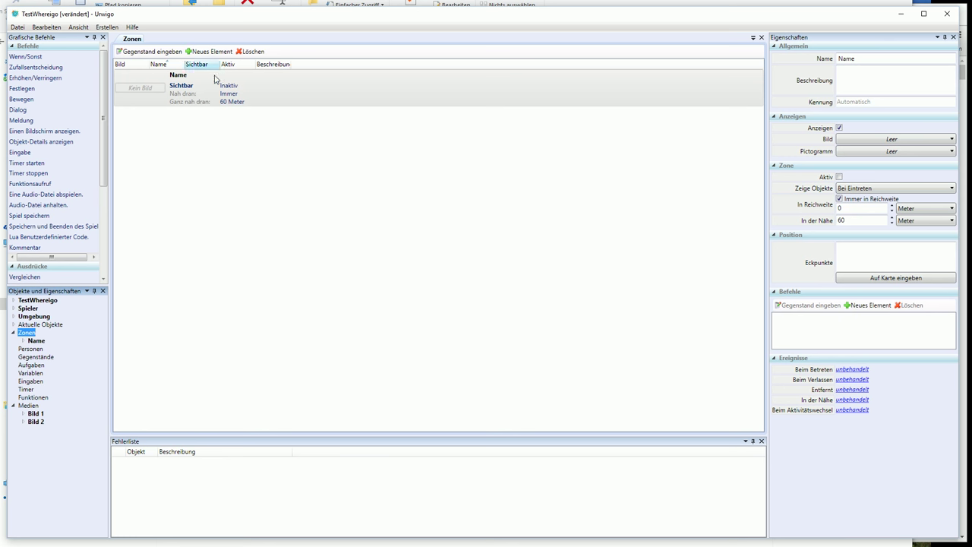
pyautogui.click(869, 58)
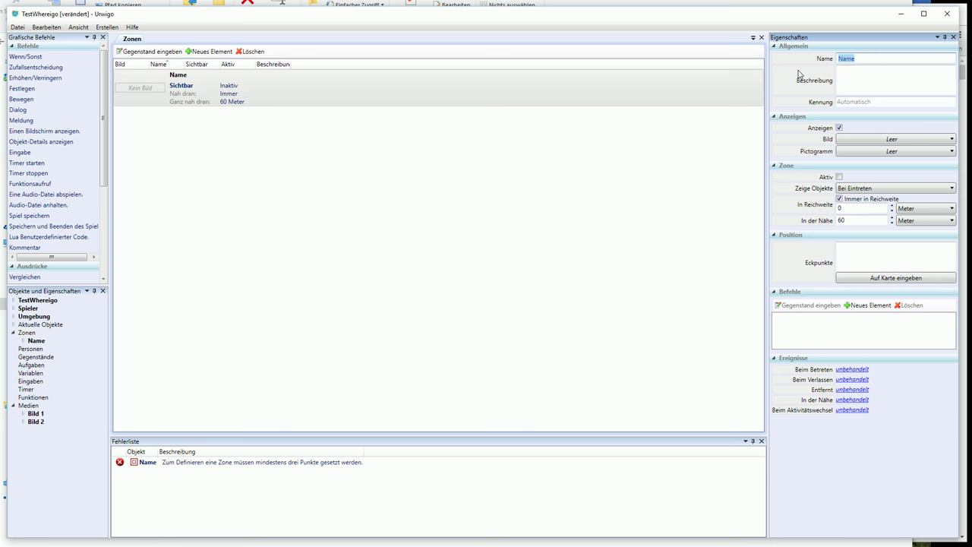
pyautogui.write('Zone 1')
pyautogui.click(855, 77)
pyautogui.write('B')
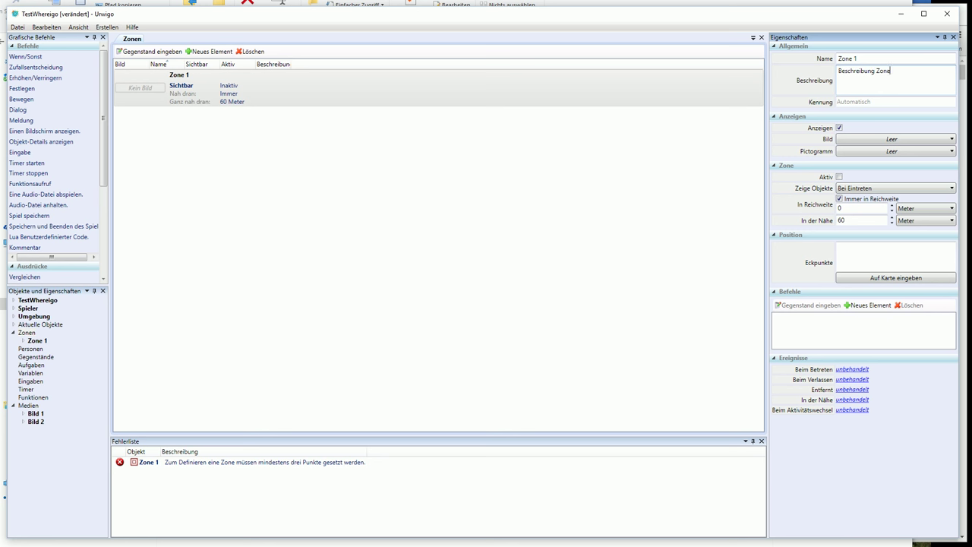
# Assign "Bild 2" as Zone 1's image and pictogram, and set the zone to active
pyautogui.click(907, 139)
pyautogui.click(879, 205)
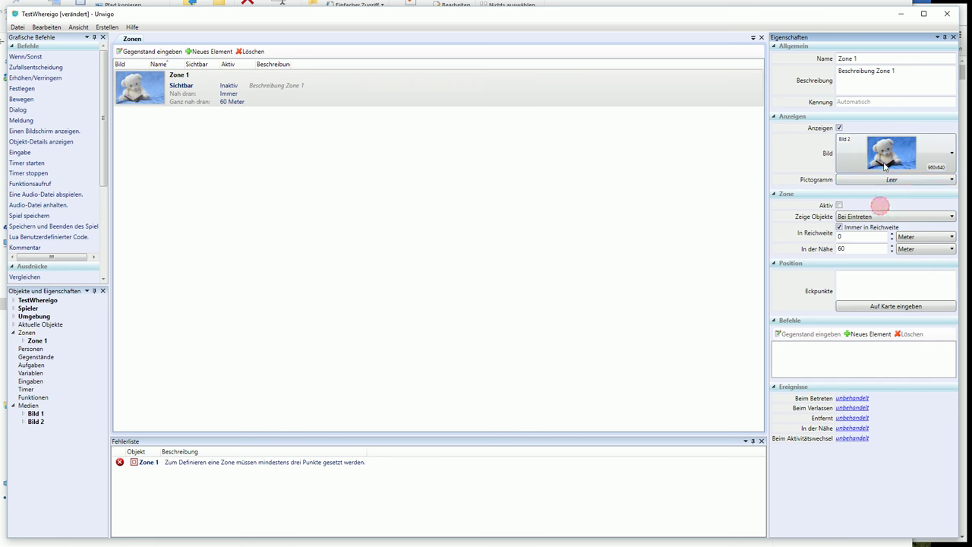
pyautogui.click(885, 180)
pyautogui.click(883, 243)
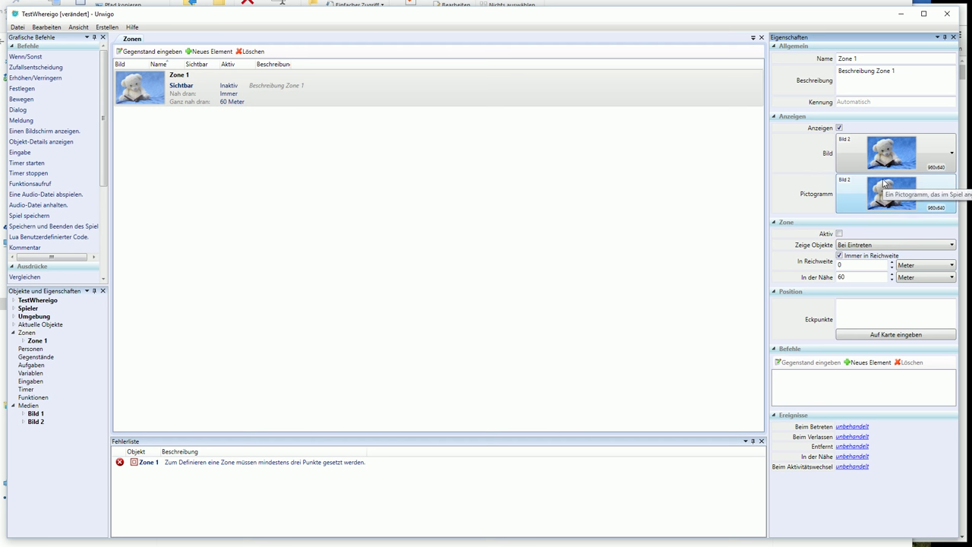
pyautogui.click(838, 234)
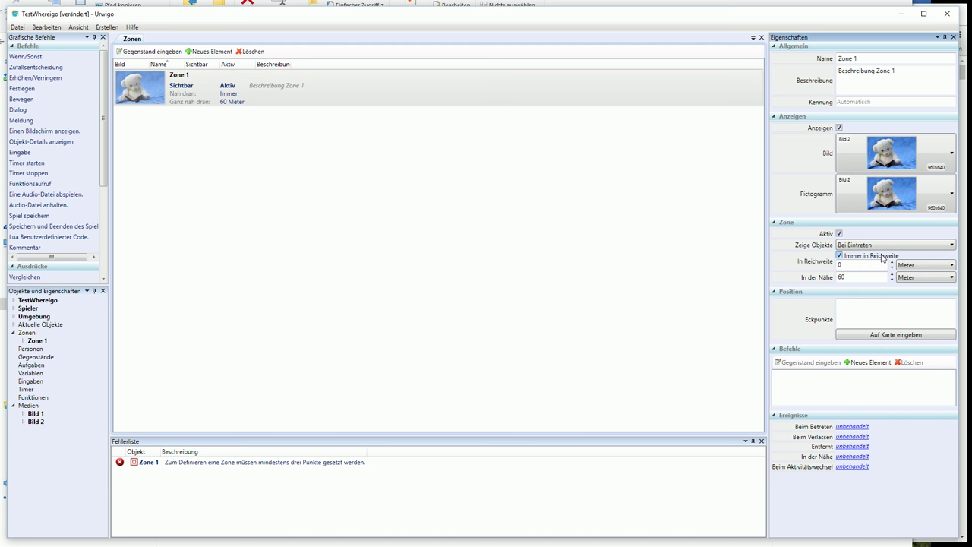
# Define Zone 1's area on the map with four corner points around the road junction on Holtenberg
pyautogui.click(875, 320)
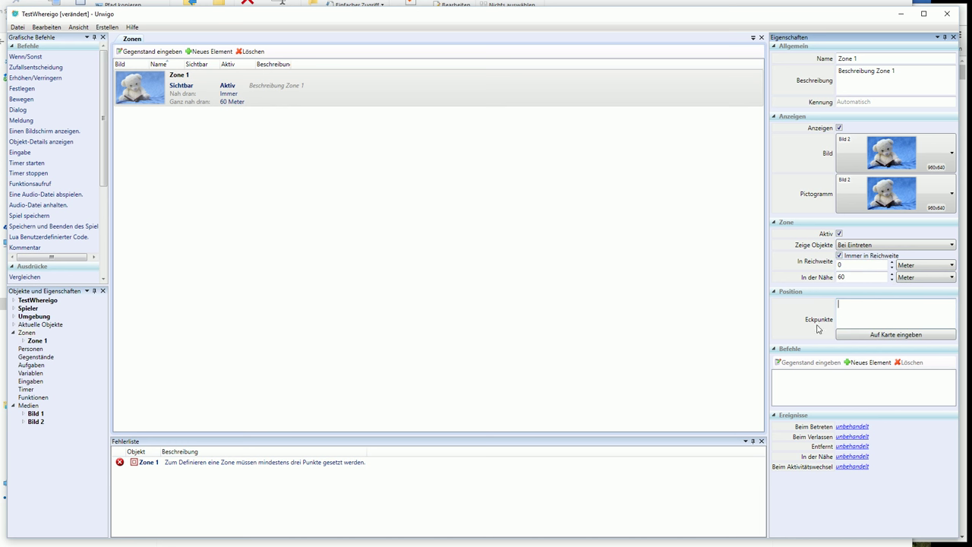
pyautogui.click(876, 334)
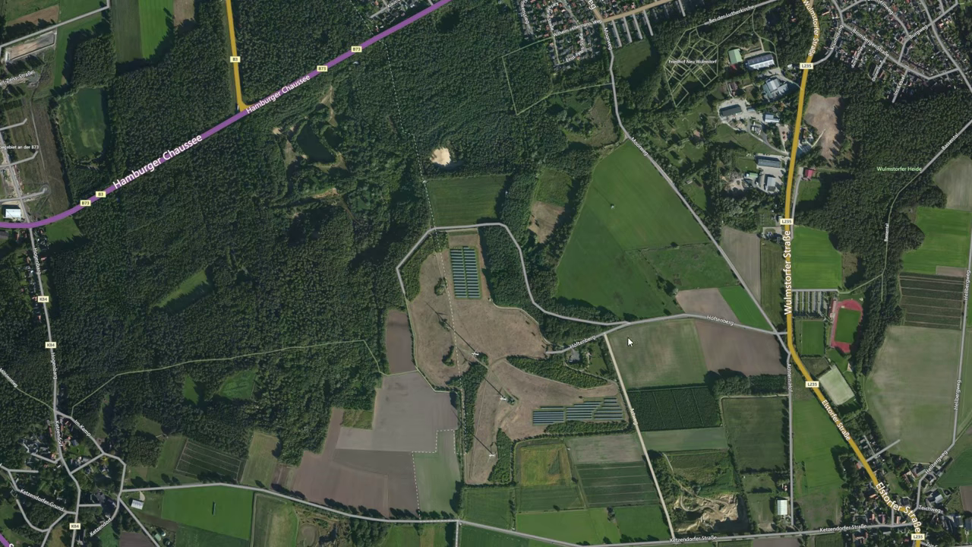
pyautogui.click(594, 303)
pyautogui.click(595, 340)
pyautogui.click(638, 342)
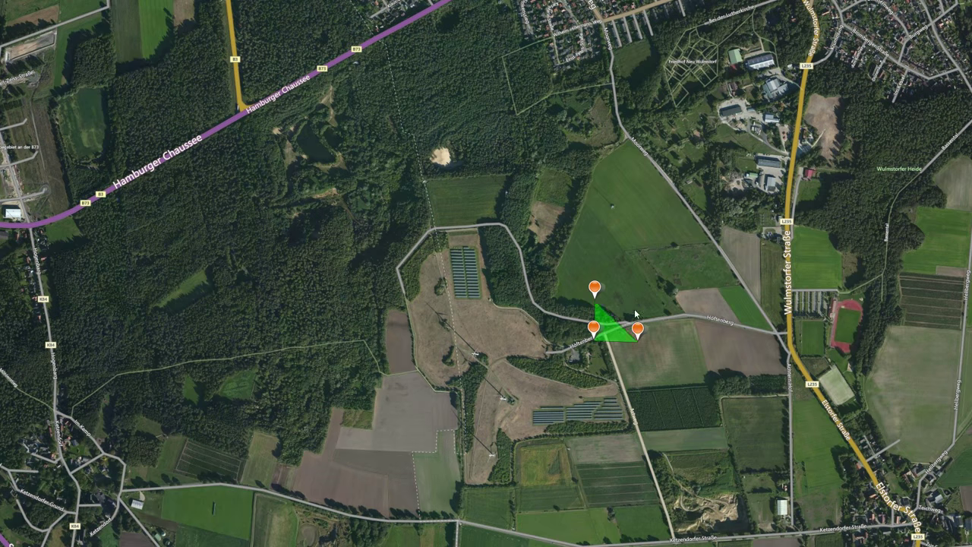
pyautogui.click(633, 301)
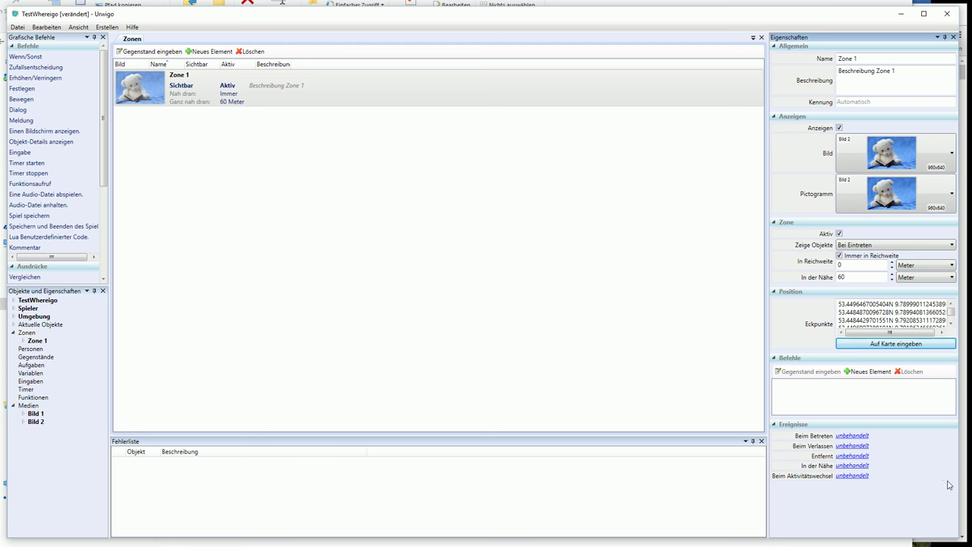
pyautogui.click(914, 311)
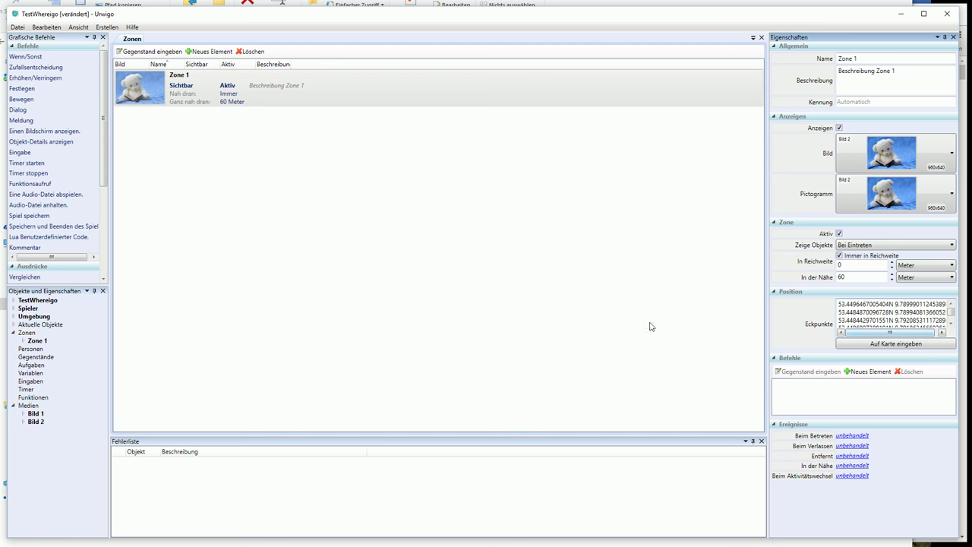
# Add a new zone named "Zone 2" with the description "Beschreibung Zone 2"
pyautogui.click(213, 51)
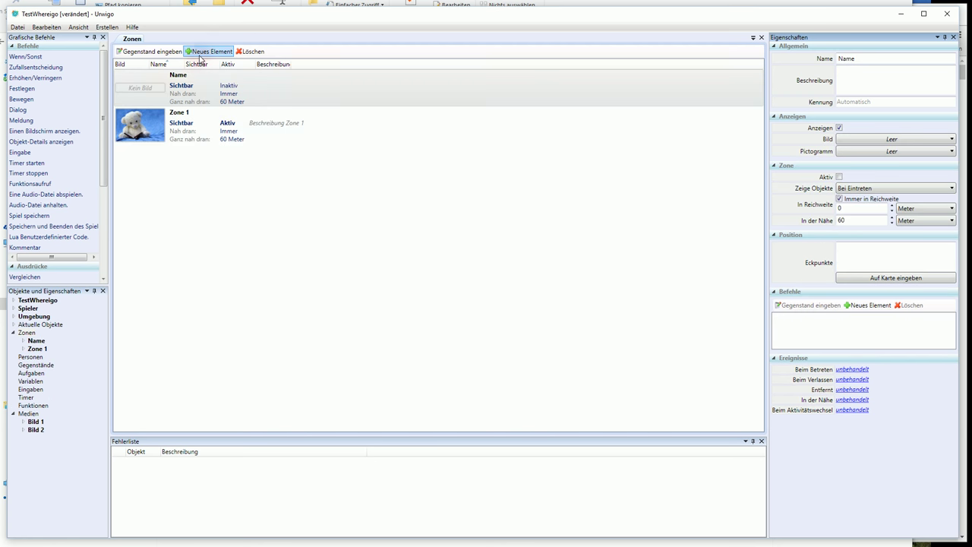
pyautogui.doubleClick(864, 58)
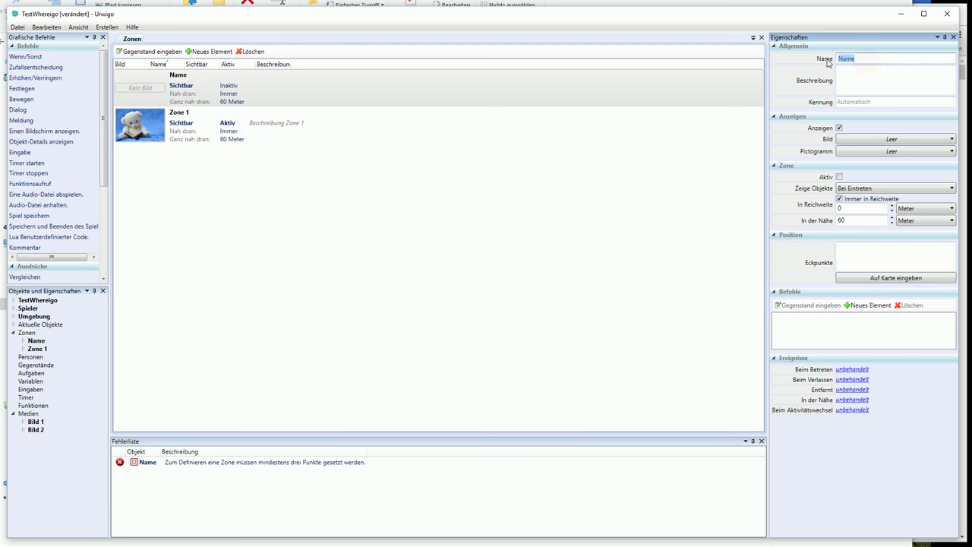
pyautogui.write('Zone 2')
pyautogui.press('Tab')
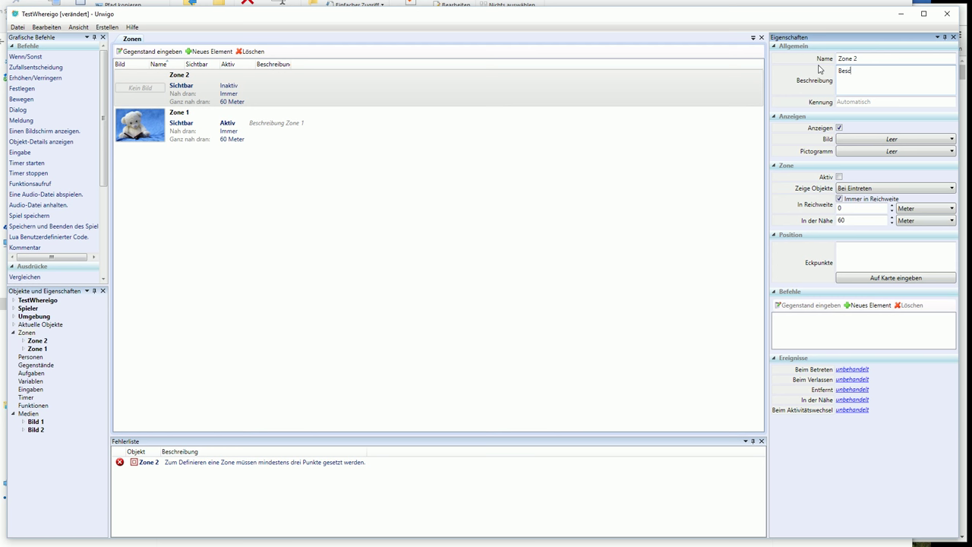
pyautogui.write('Beschreibung Zone 2')
# Assign "Bild 1" as both the image and the pictogram of Zone 2
pyautogui.click(900, 140)
pyautogui.click(894, 166)
pyautogui.click(894, 182)
pyautogui.click(894, 206)
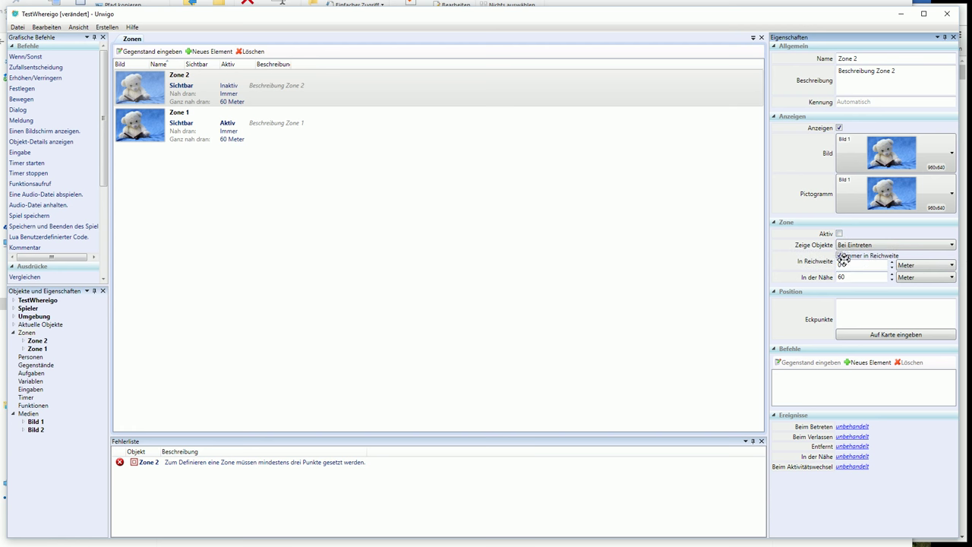
# Define Zone 2's area on the map with four corner points around the road bend northwest of Zone 1
pyautogui.click(875, 336)
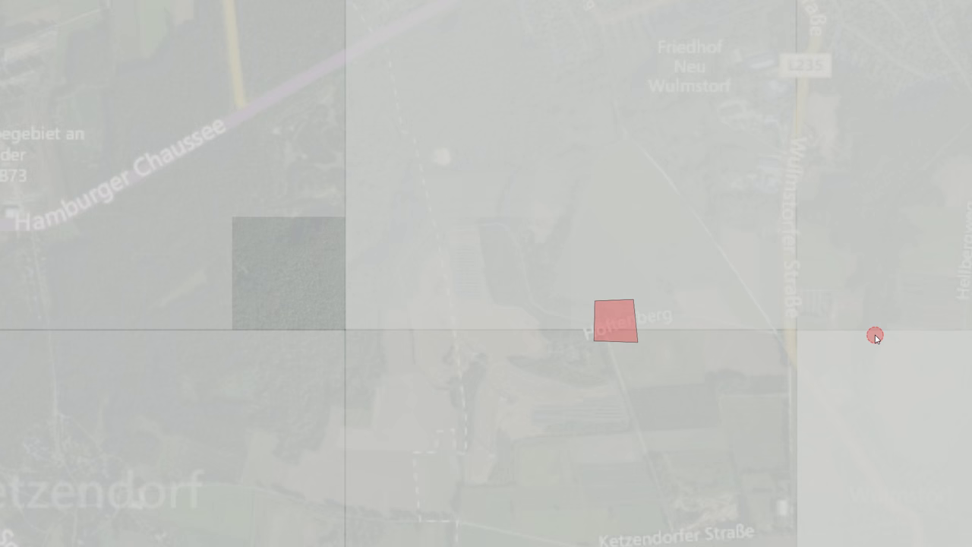
pyautogui.click(477, 203)
pyautogui.click(481, 240)
pyautogui.click(520, 234)
pyautogui.click(517, 194)
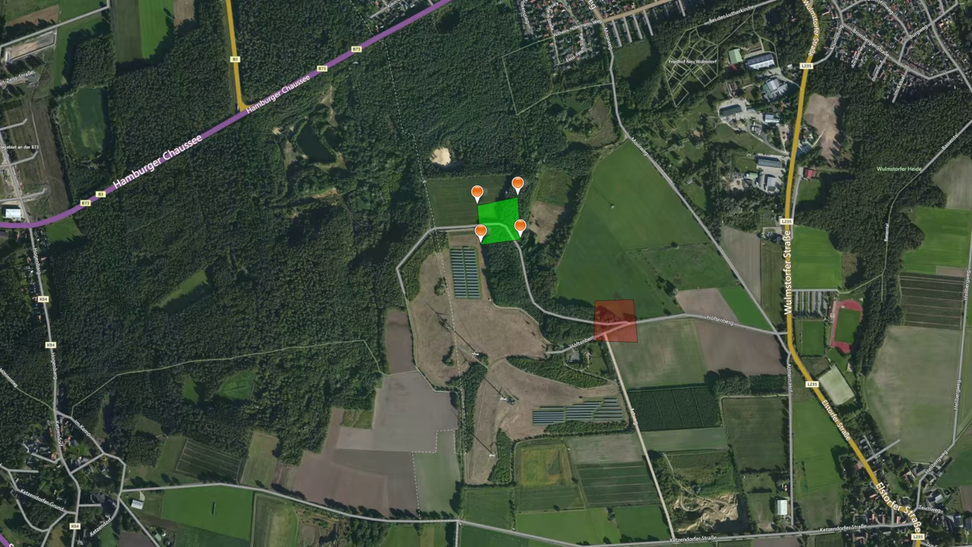
pyautogui.press('Return')
# Check Zone 2's corner coordinates and compare the properties of the two zones
pyautogui.click(879, 303)
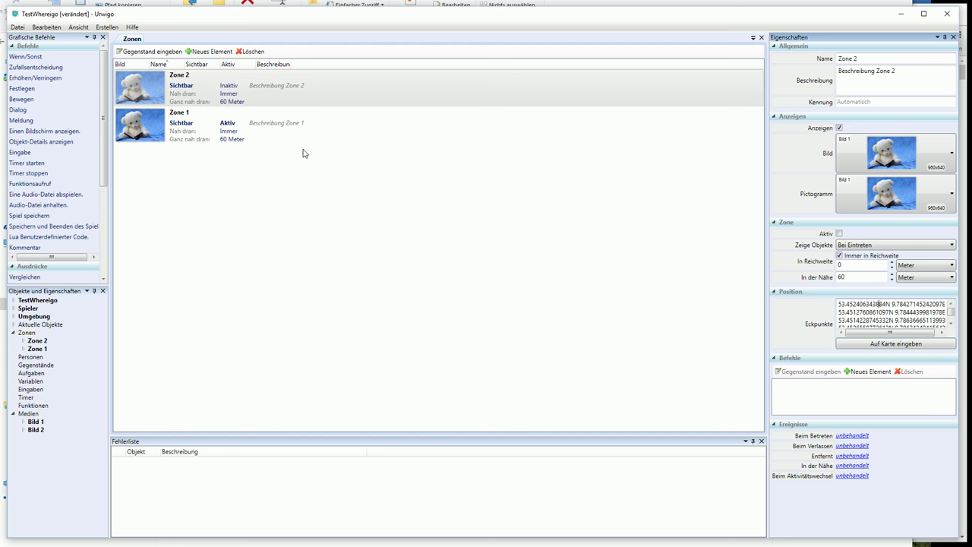
pyautogui.click(224, 79)
pyautogui.click(306, 135)
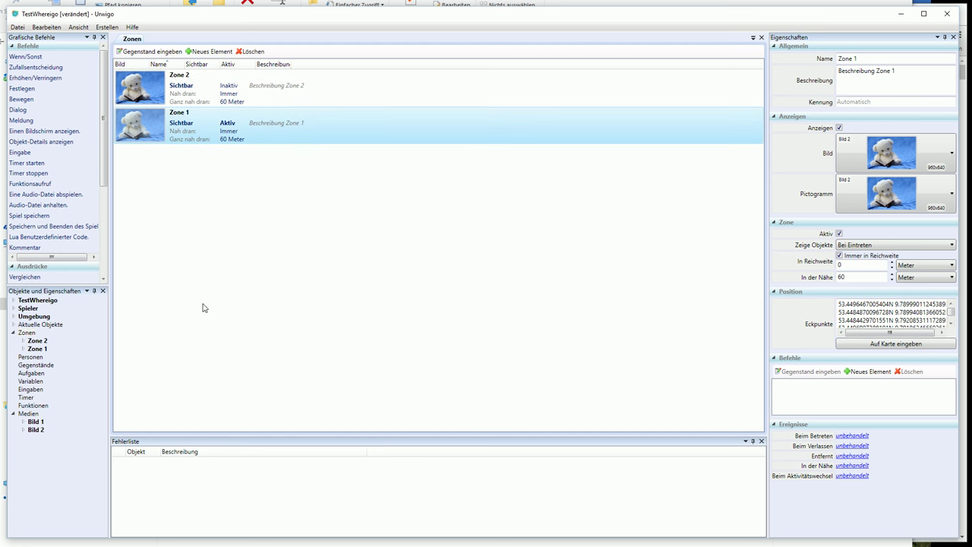
# Open the list of items (Gegenstände) and add a new item named "Landkarte" with the description "Test"
pyautogui.click(41, 367)
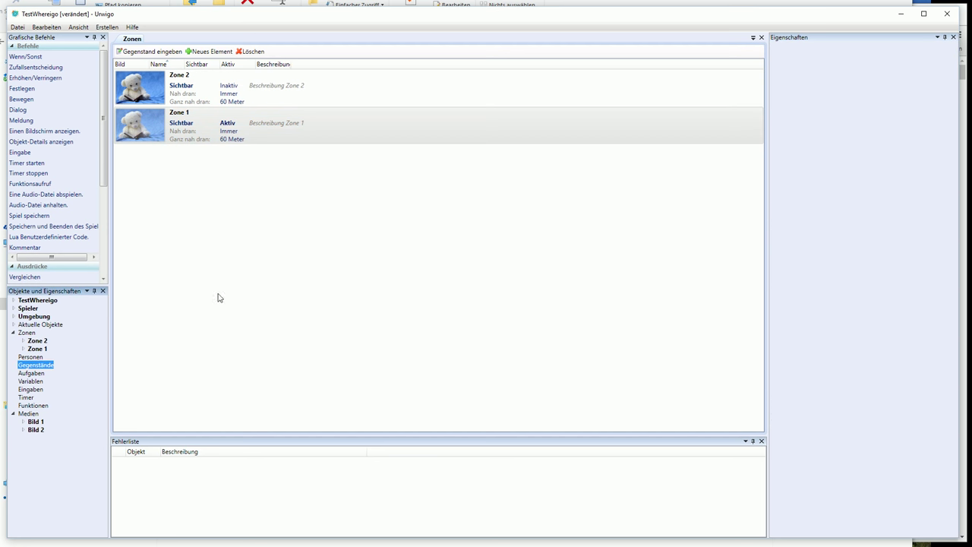
pyautogui.doubleClick(41, 366)
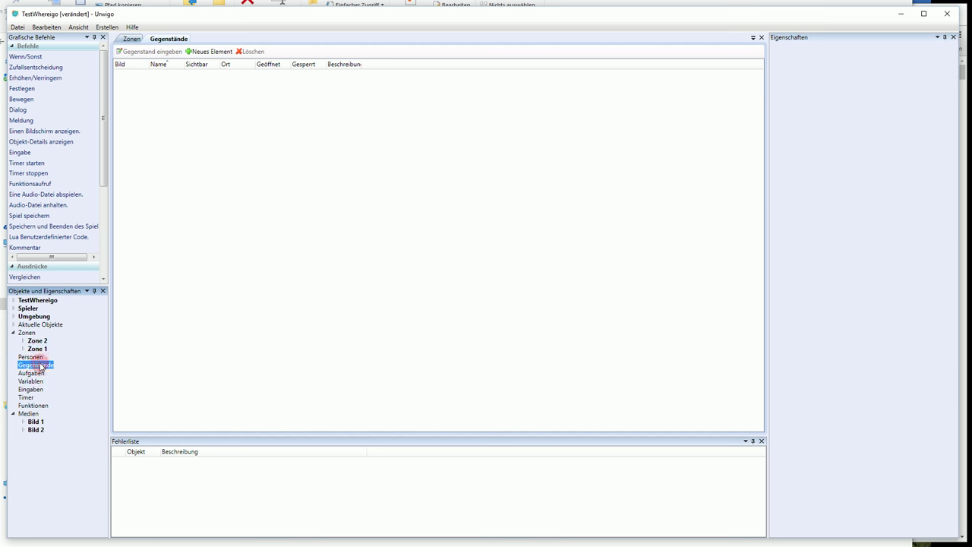
pyautogui.click(199, 52)
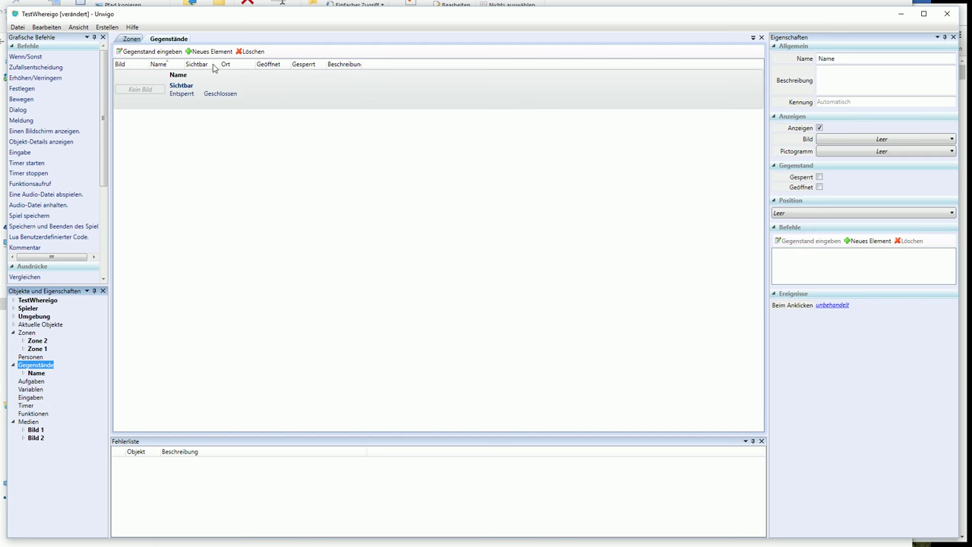
pyautogui.doubleClick(847, 59)
pyautogui.write('La')
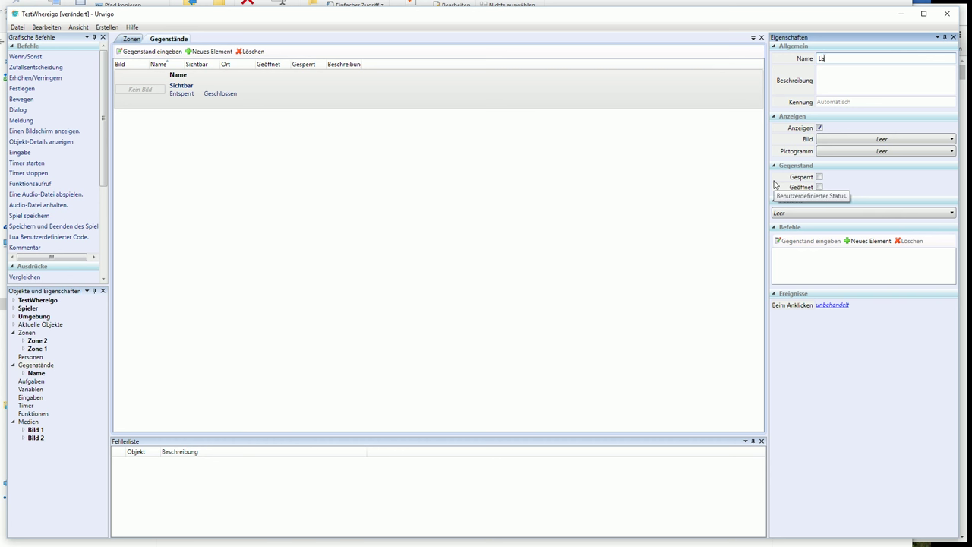
pyautogui.write('ndkarte')
pyautogui.press('Tab')
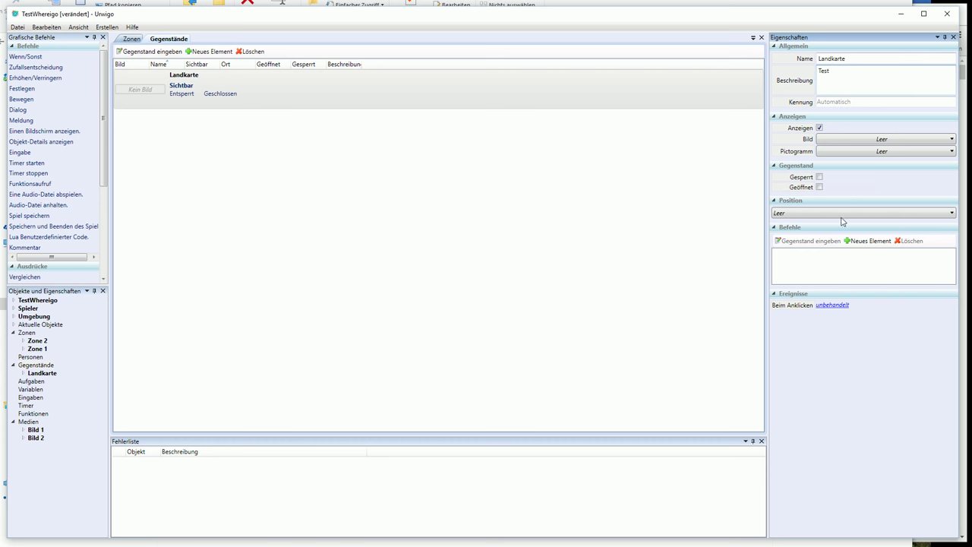
# Assign "Bild 1" as the image and "Bild 2" as the pictogram of the item Landkarte
pyautogui.click(864, 144)
pyautogui.click(863, 164)
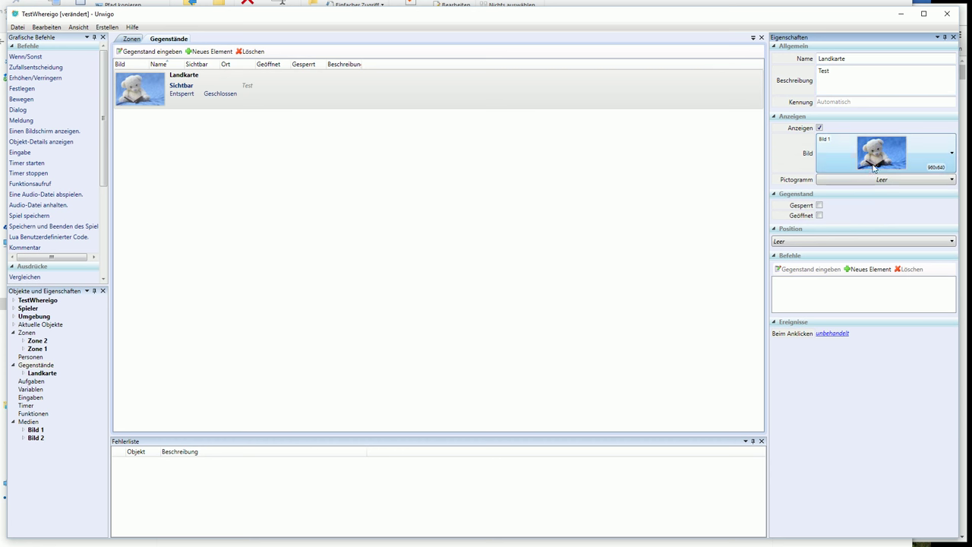
pyautogui.click(873, 182)
pyautogui.click(865, 242)
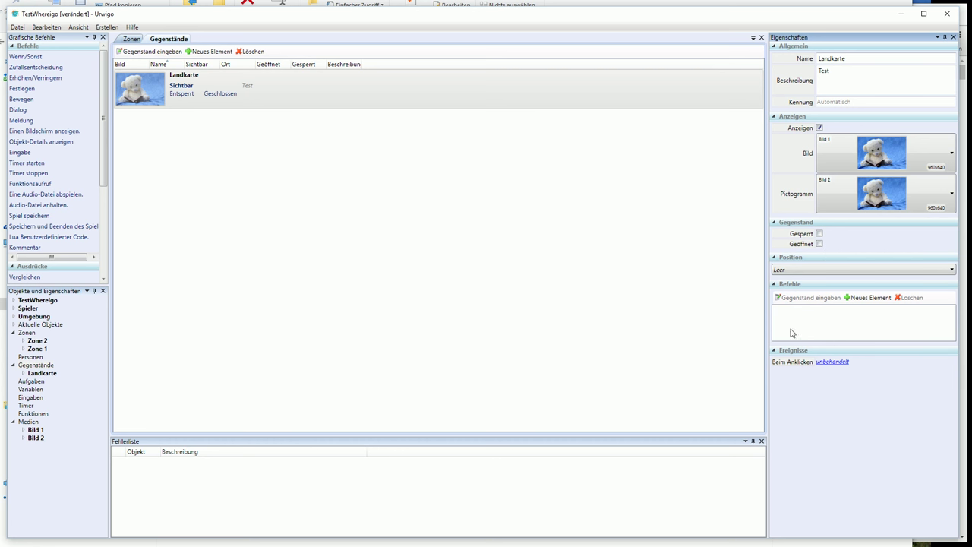
pyautogui.click(249, 87)
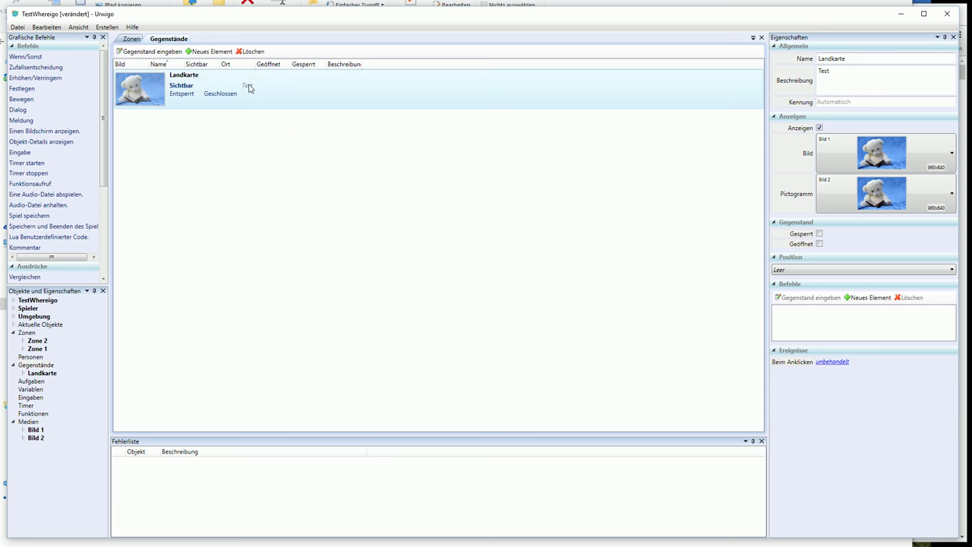
pyautogui.click(32, 381)
pyautogui.click(38, 398)
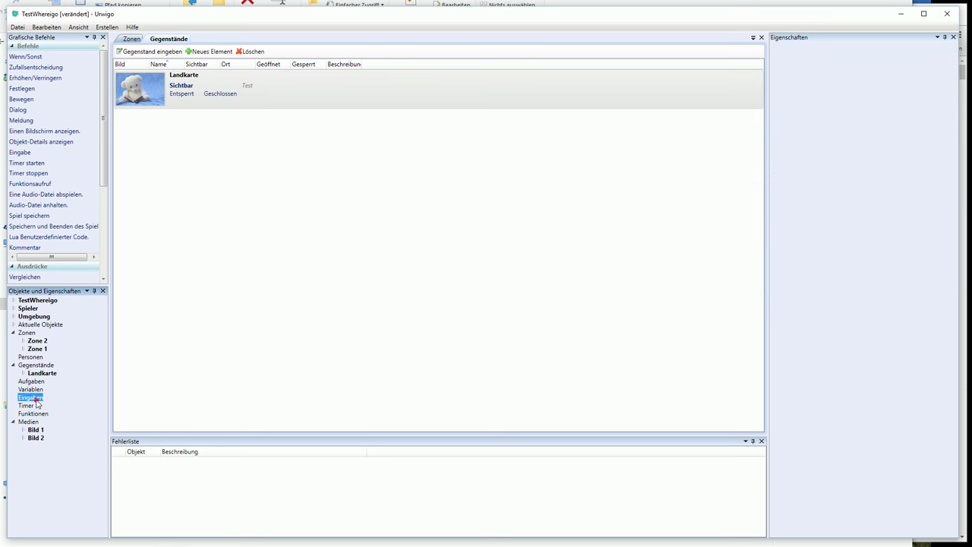
pyautogui.click(26, 406)
# Close the item list and select Zone 1 in the list of zones
pyautogui.click(761, 37)
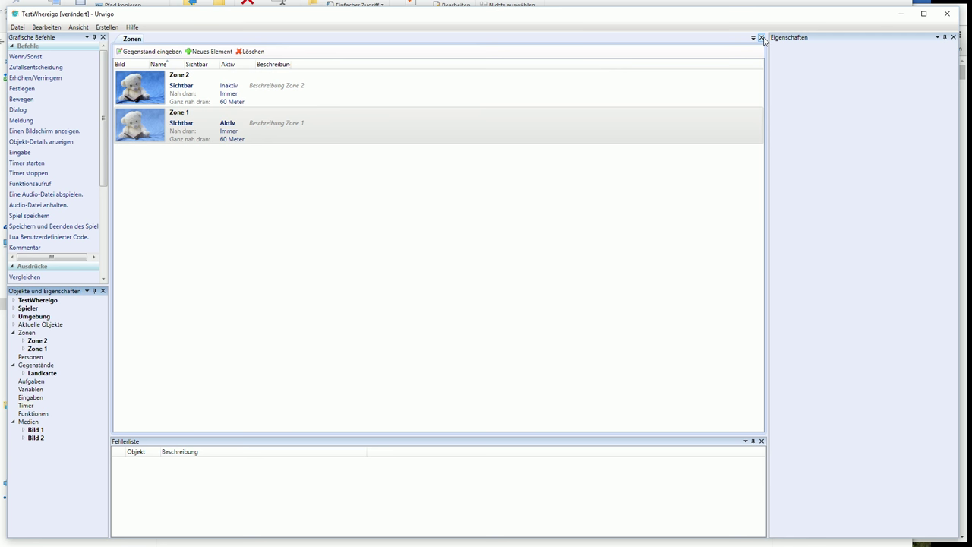
pyautogui.click(384, 129)
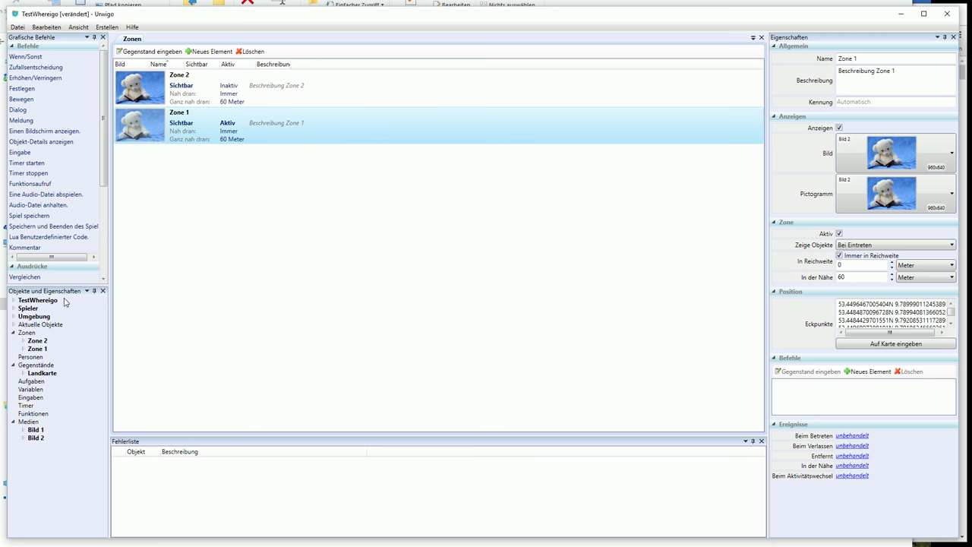
pyautogui.click(44, 339)
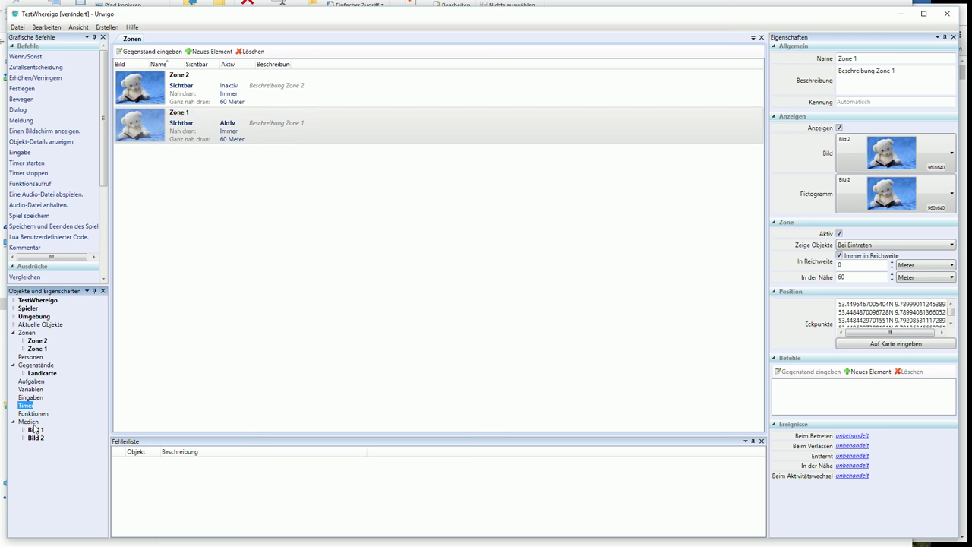
# Open the cartridge TestWhereigo's "Beim Starten" event and add a "Meldung" action to it
pyautogui.doubleClick(38, 301)
pyautogui.doubleClick(38, 301)
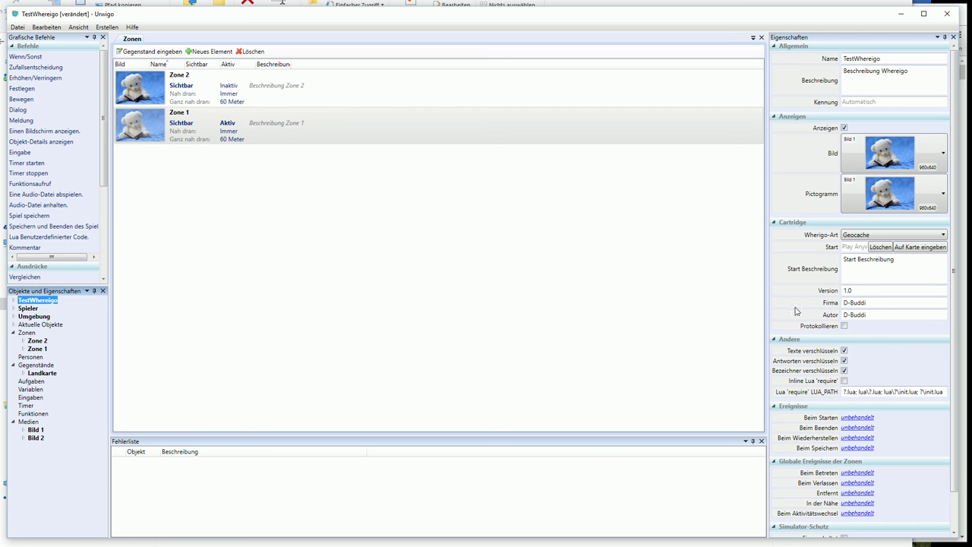
pyautogui.click(855, 418)
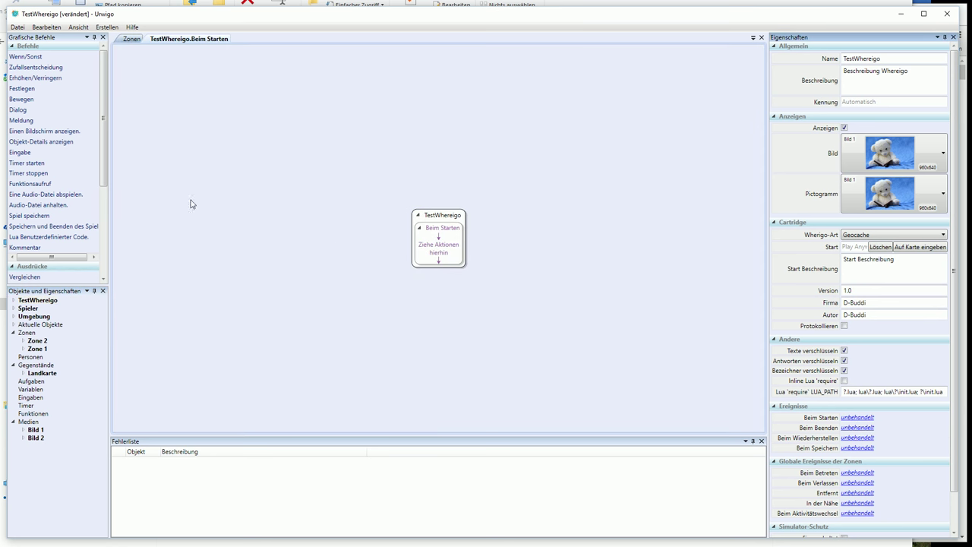
pyautogui.moveTo(23, 99); pyautogui.dragTo(438, 245)
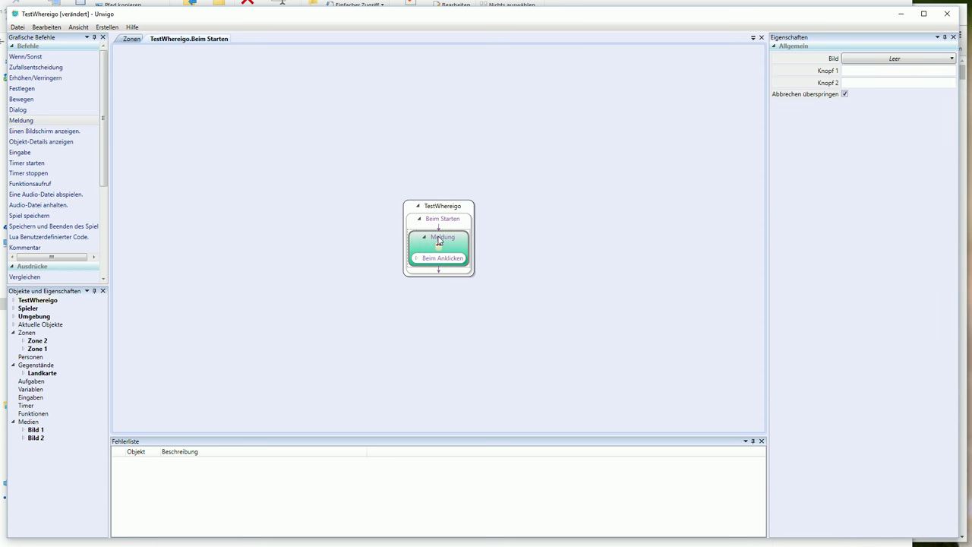
# Set "Bild 1" as the start message's image and toggle its "Abbrechen überspringen" option
pyautogui.click(872, 59)
pyautogui.click(874, 84)
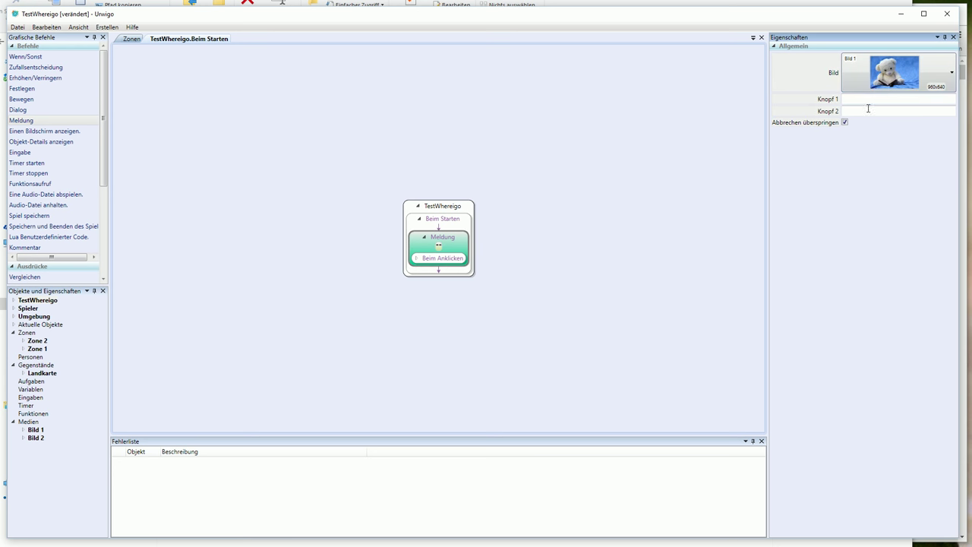
pyautogui.click(871, 100)
pyautogui.click(844, 123)
# Disable the "Beim Anklicken" branch of the start message
pyautogui.click(444, 262)
pyautogui.rightClick(444, 263)
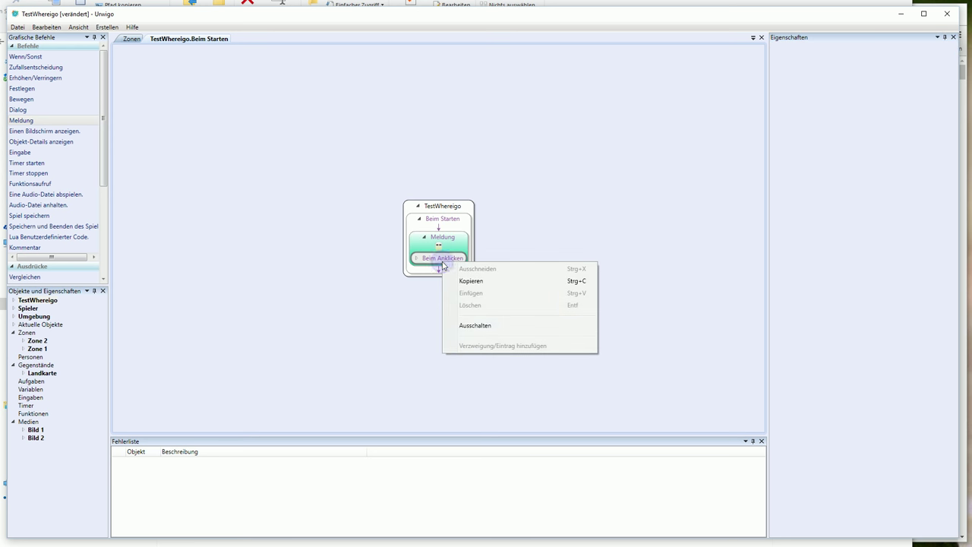
pyautogui.click(461, 325)
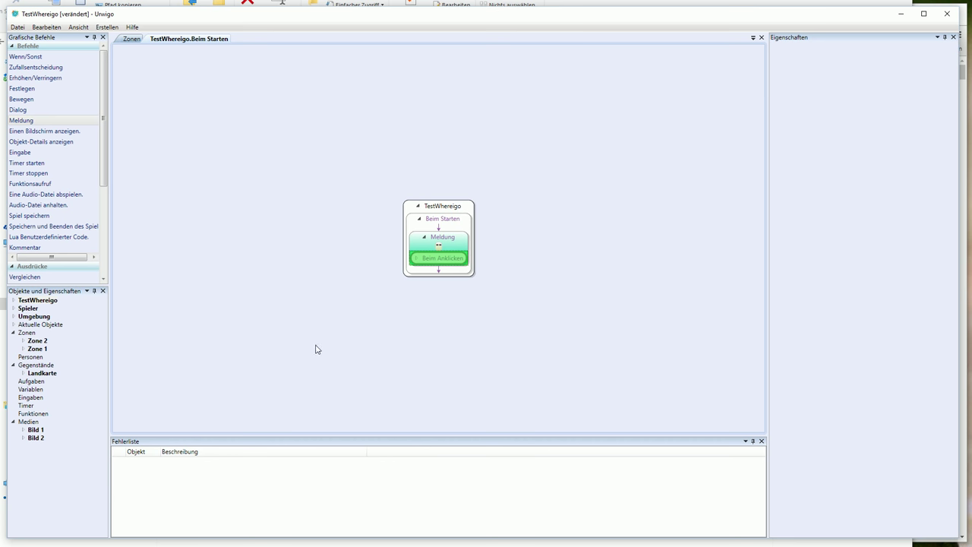
# Inspect Zone 1's properties and expand its entries in the object tree
pyautogui.click(38, 350)
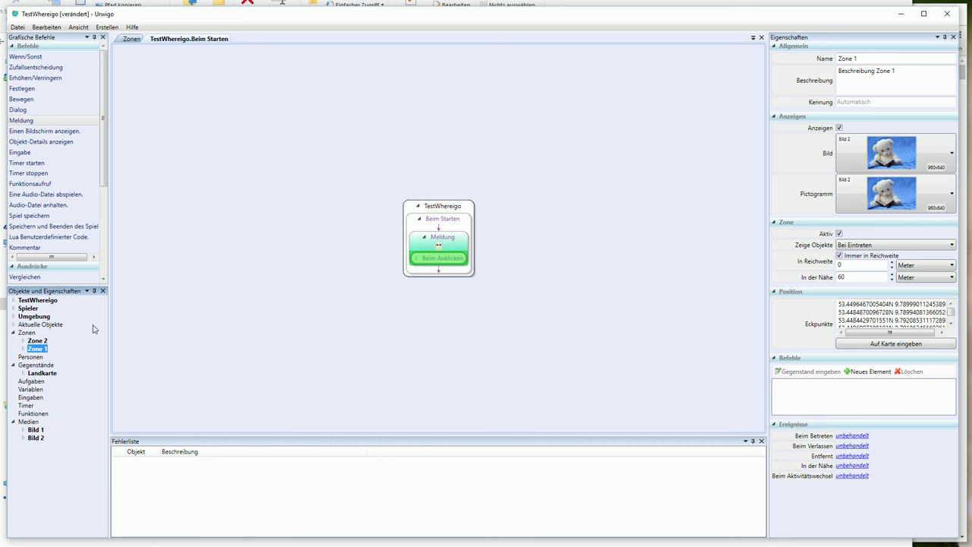
pyautogui.click(857, 232)
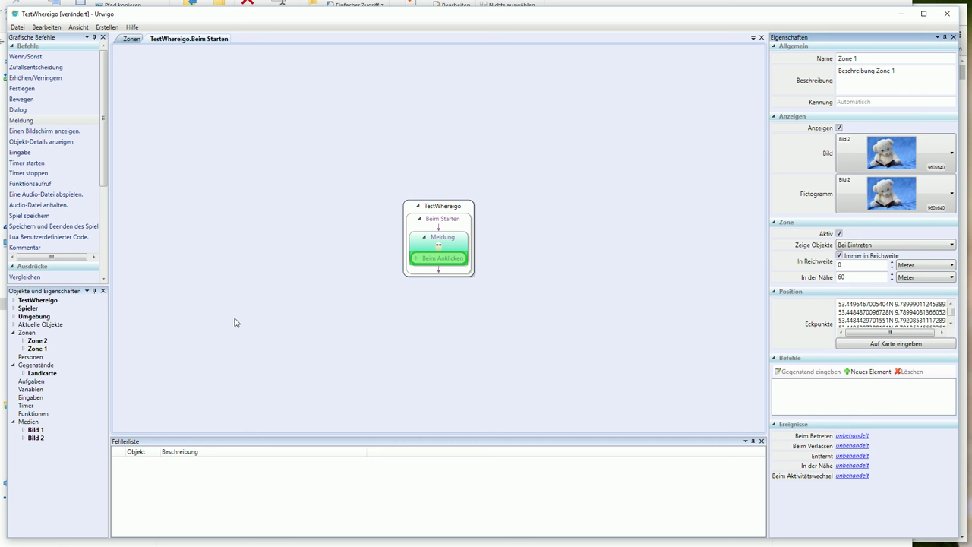
pyautogui.doubleClick(29, 349)
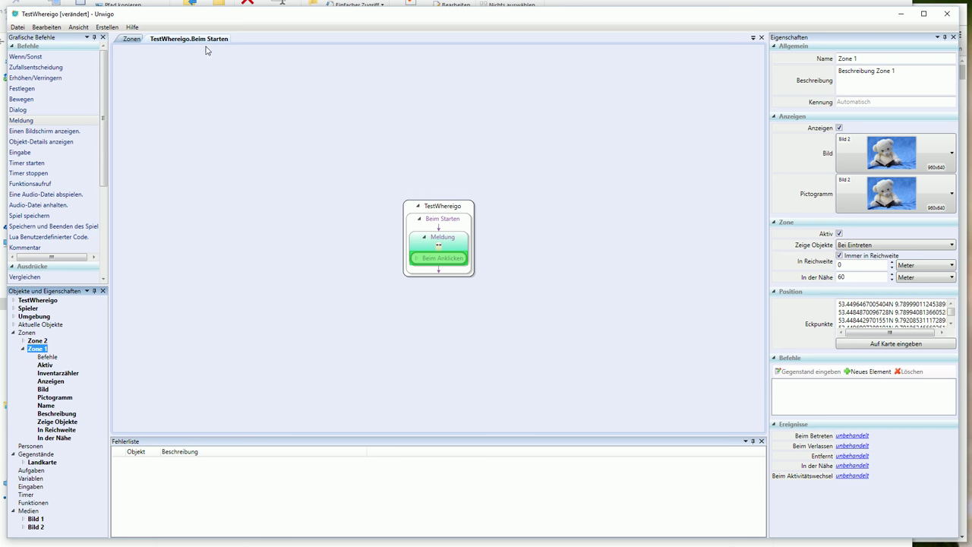
# Close the start event's editor and add a "Meldung" action to Zone 1's "Beim Betreten" event
pyautogui.click(761, 37)
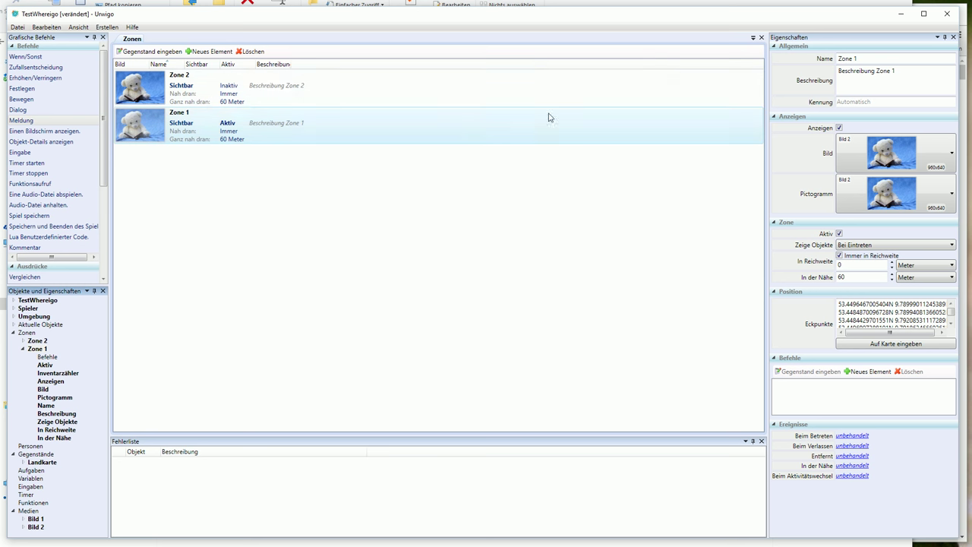
pyautogui.click(391, 127)
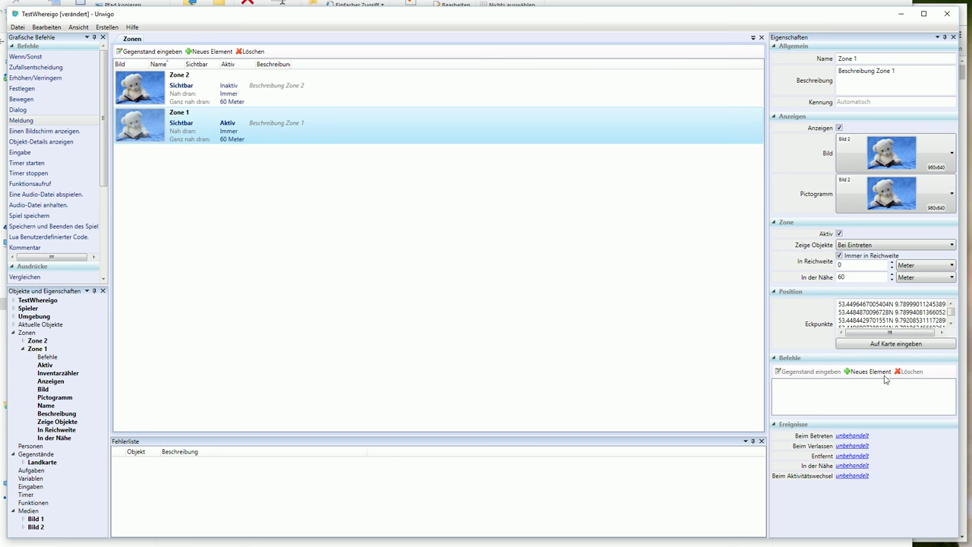
pyautogui.click(851, 435)
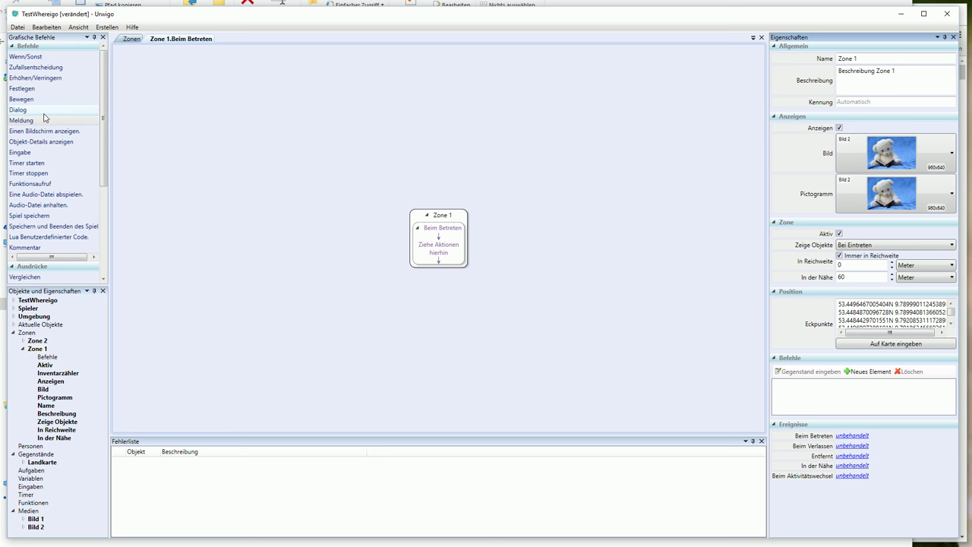
pyautogui.moveTo(44, 123); pyautogui.dragTo(448, 236)
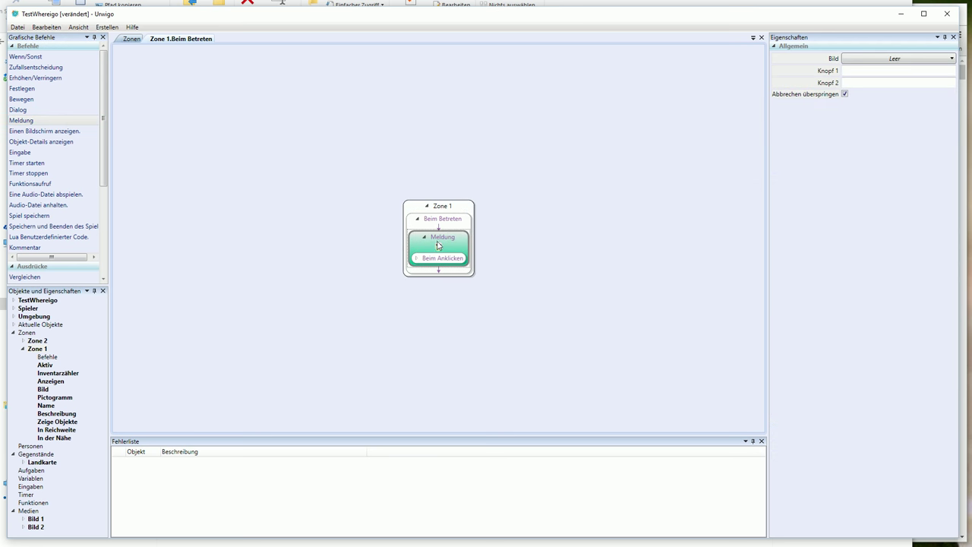
# Label the first button of Zone 1's entry message "du bist ganz toll", keeping "Abbrechen überspringen" enabled
pyautogui.click(863, 74)
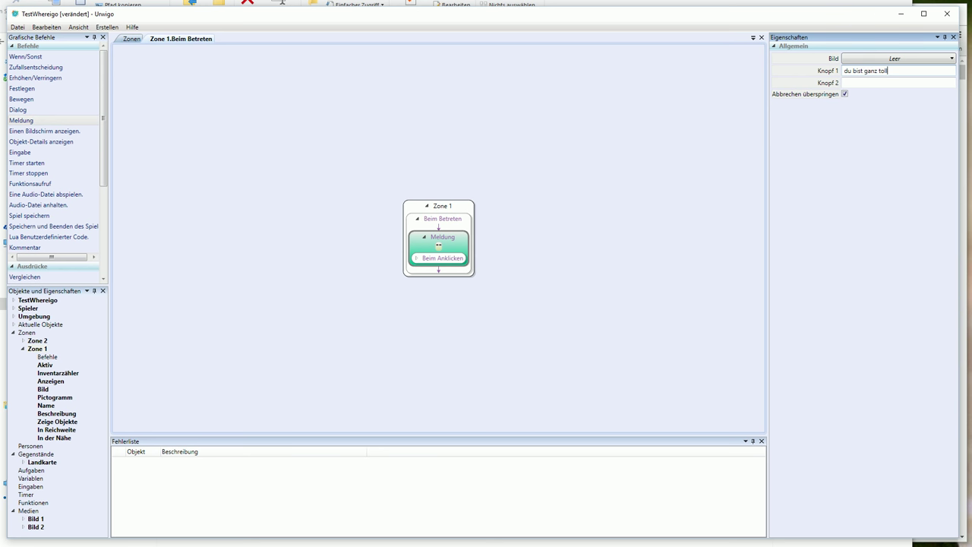
pyautogui.click(845, 94)
pyautogui.click(846, 94)
# Disable the "Beim Anklicken" branch of Zone 1's entry message and add a "Festlegen" action below the message
pyautogui.rightClick(427, 260)
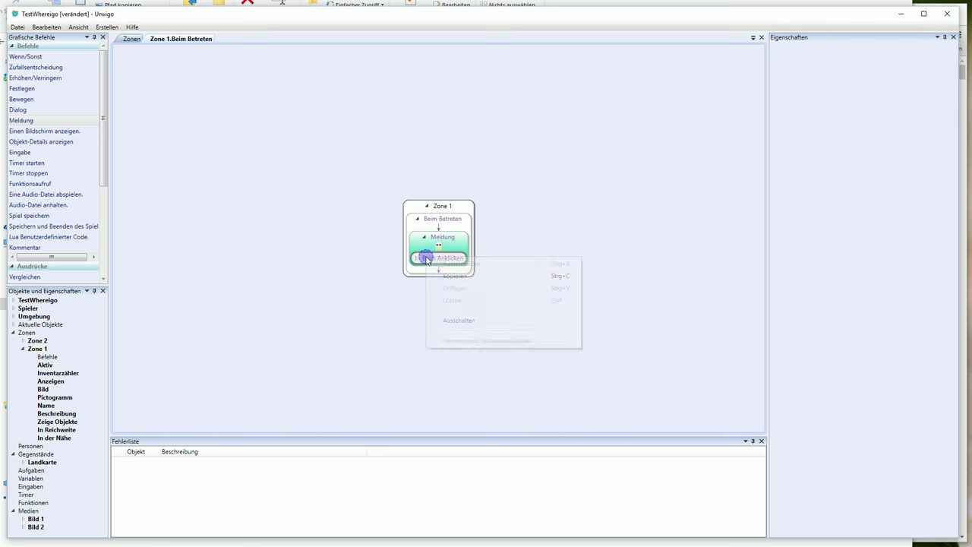
pyautogui.click(459, 322)
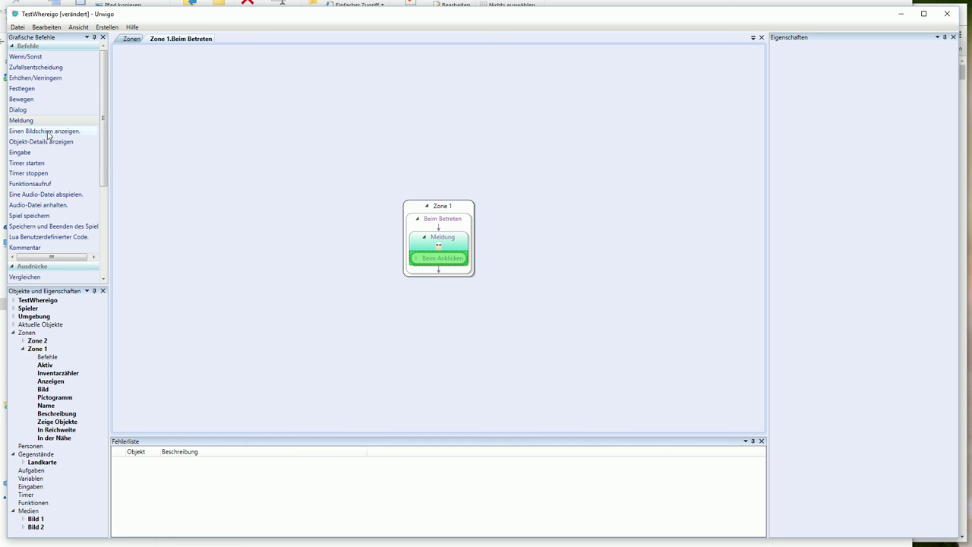
pyautogui.click(40, 92)
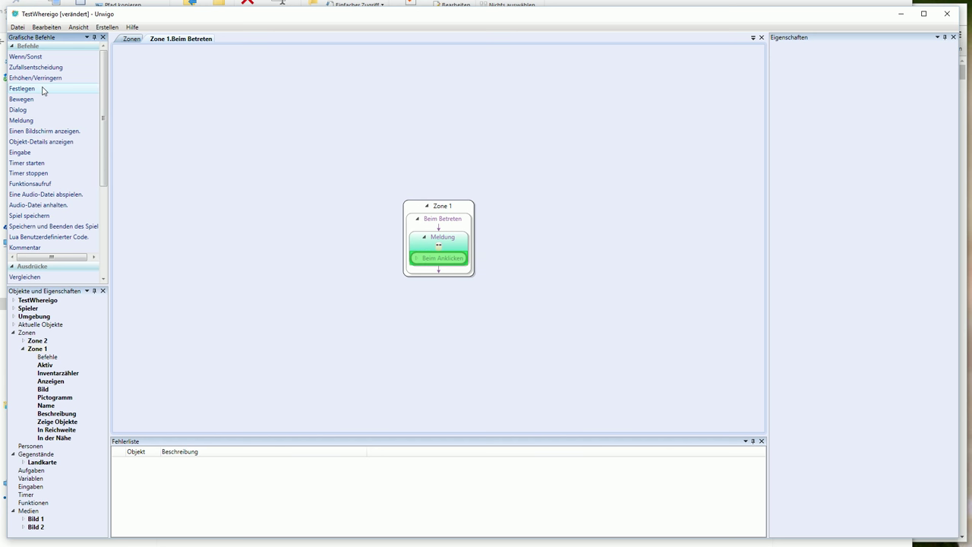
pyautogui.moveTo(44, 90); pyautogui.dragTo(433, 275)
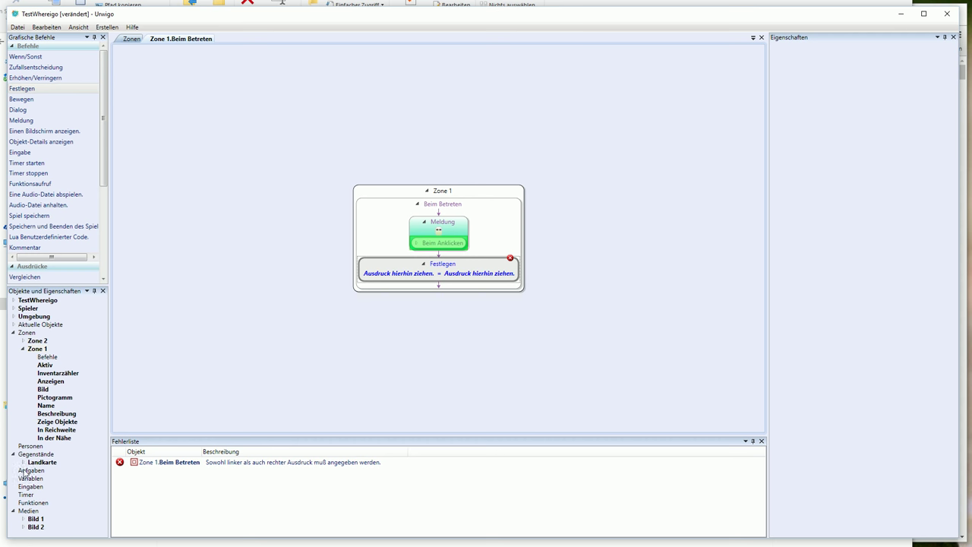
# Try to insert the Landkarte item as the first expression of the "Festlegen" action
pyautogui.click(39, 463)
pyautogui.moveTo(37, 465); pyautogui.dragTo(404, 277)
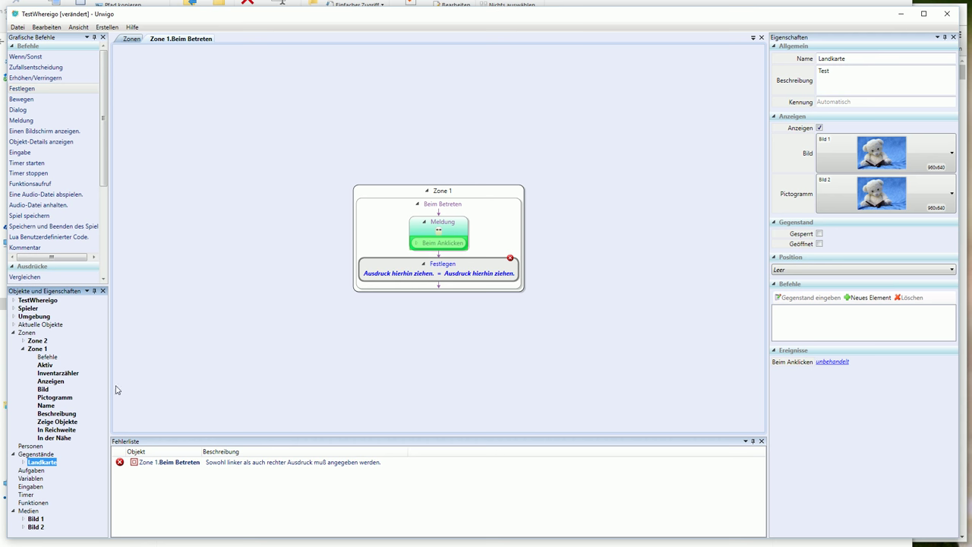
pyautogui.click(513, 260)
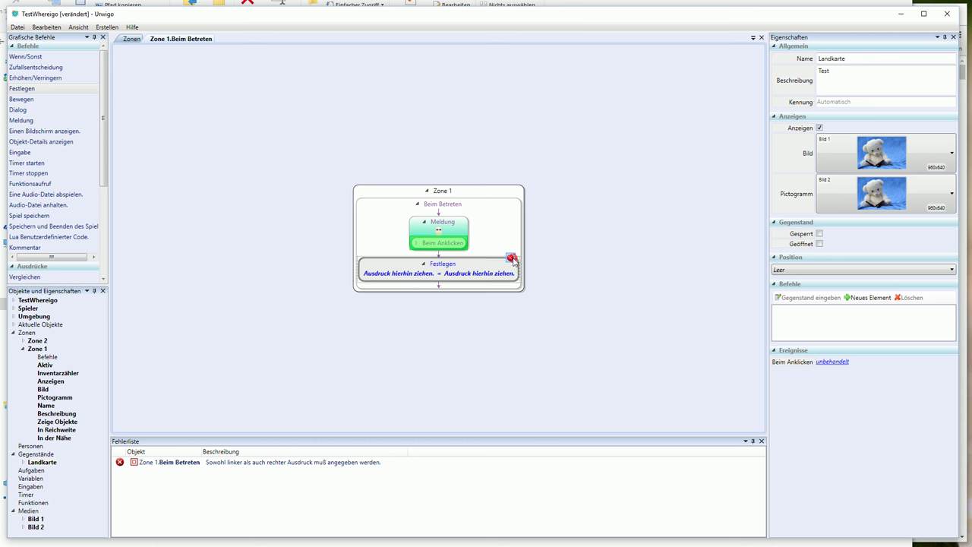
pyautogui.rightClick(459, 271)
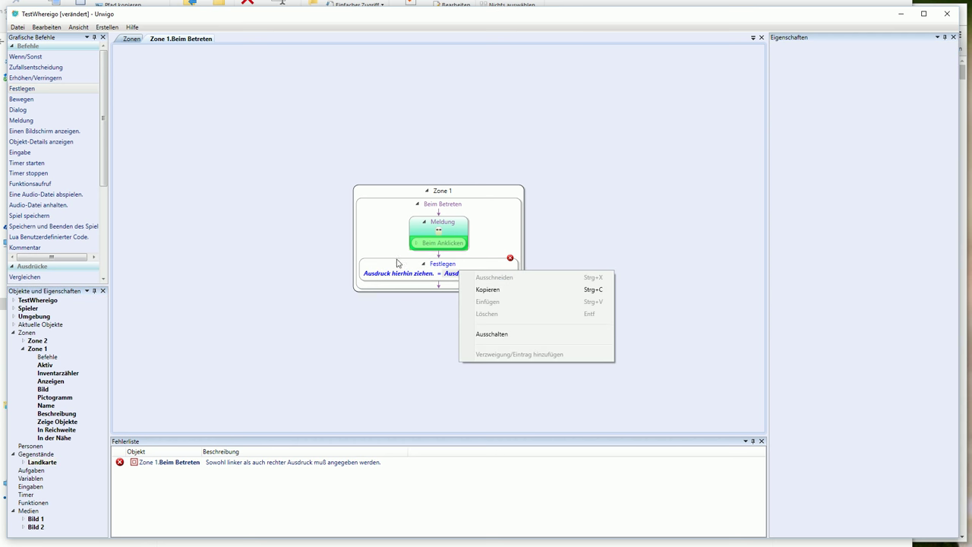
# Add a "Bewegen" action between the message and "Festlegen" that moves Landkarte to Spieler
pyautogui.click(50, 107)
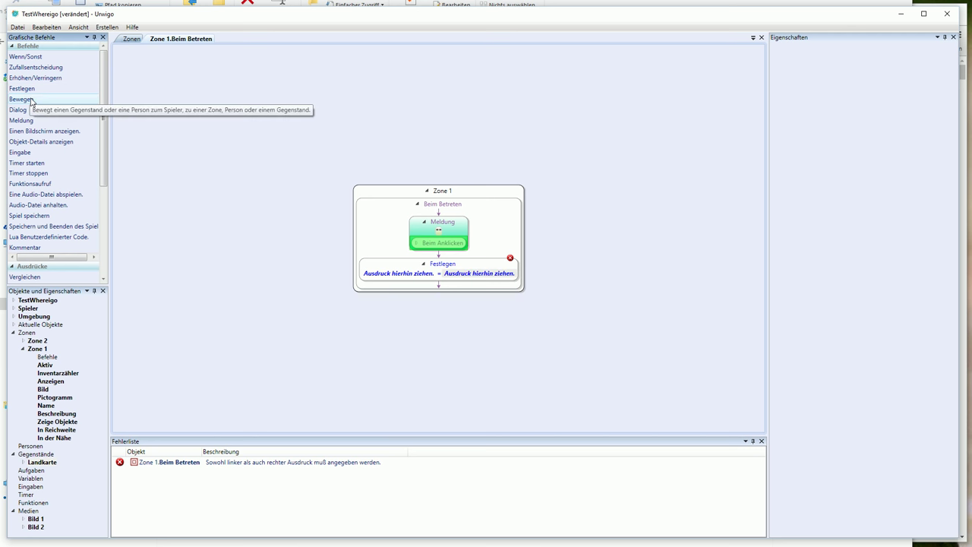
pyautogui.moveTo(31, 101); pyautogui.dragTo(412, 256)
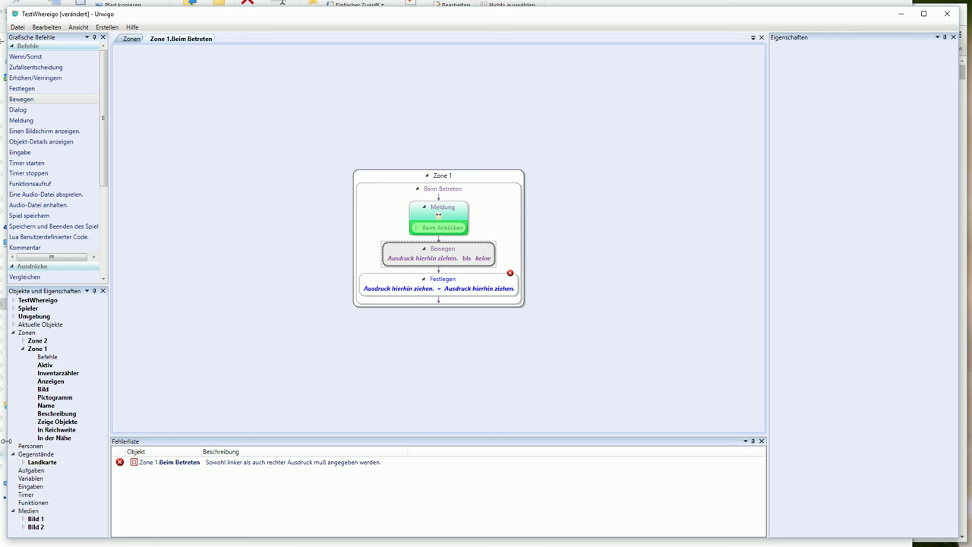
pyautogui.moveTo(43, 462); pyautogui.dragTo(396, 261)
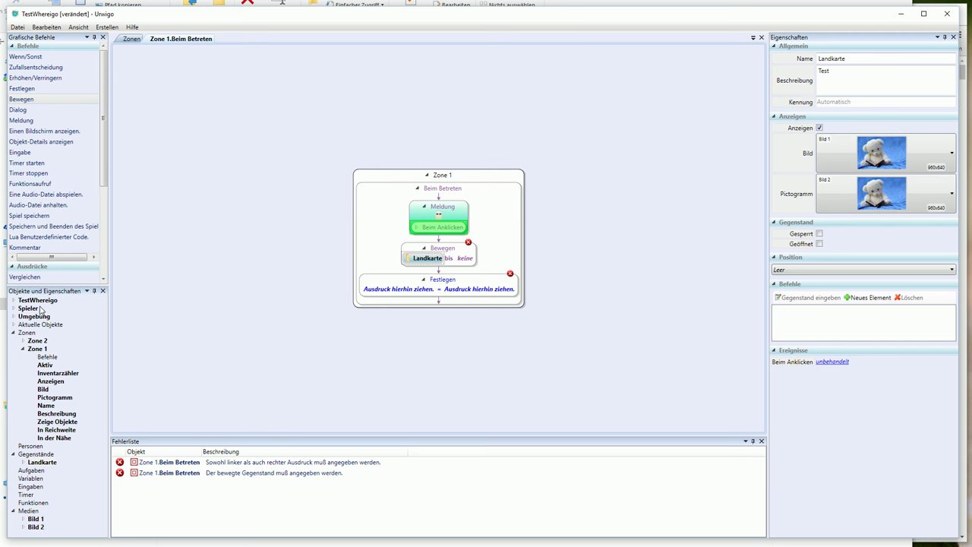
pyautogui.moveTo(29, 310); pyautogui.dragTo(467, 261)
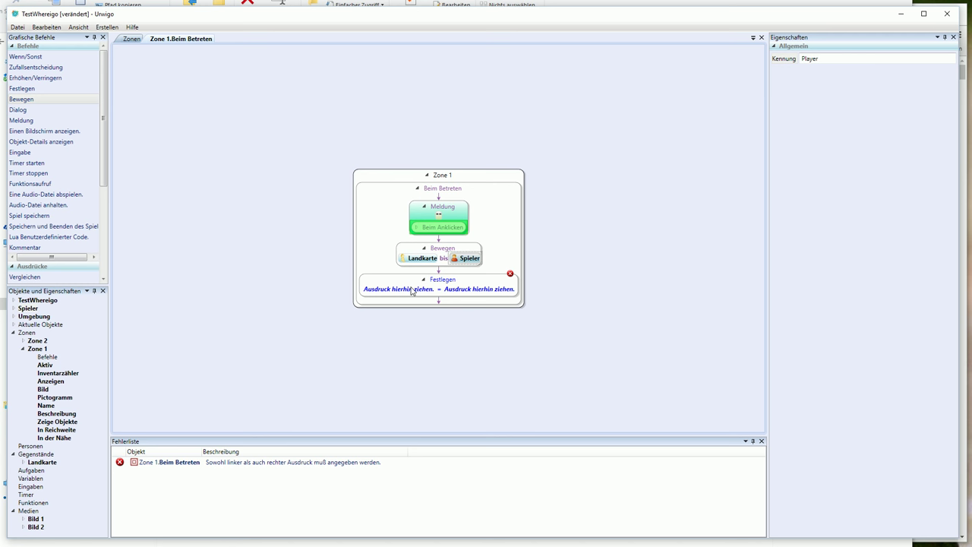
# Fill the "Festlegen" action so that Zone 1's "Aktiv" property is set to "Falsch"
pyautogui.click(42, 349)
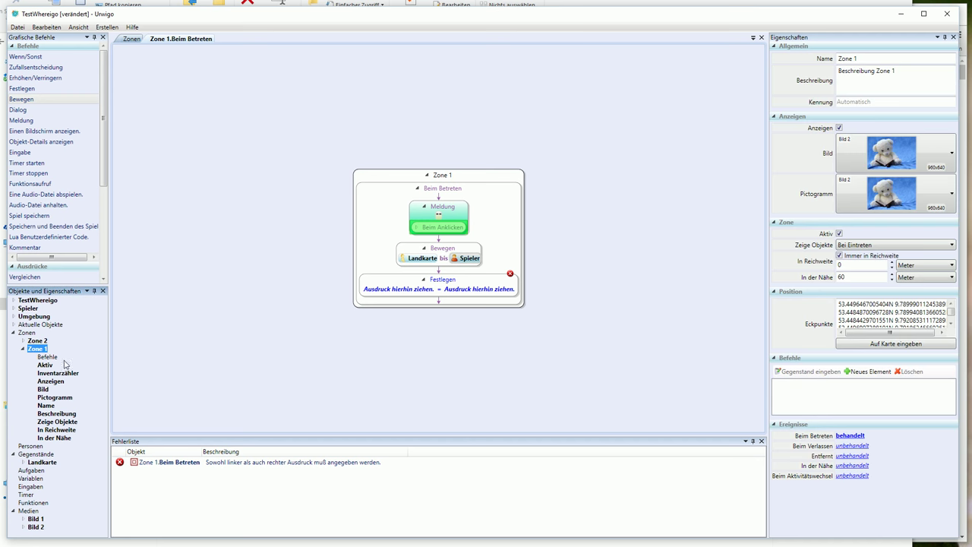
pyautogui.click(47, 365)
pyautogui.moveTo(47, 365); pyautogui.dragTo(416, 288)
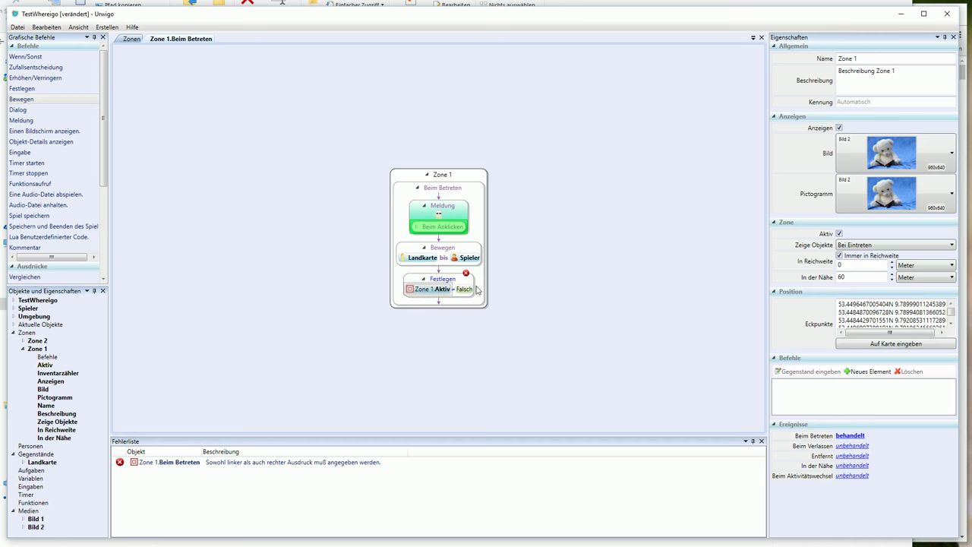
pyautogui.click(465, 290)
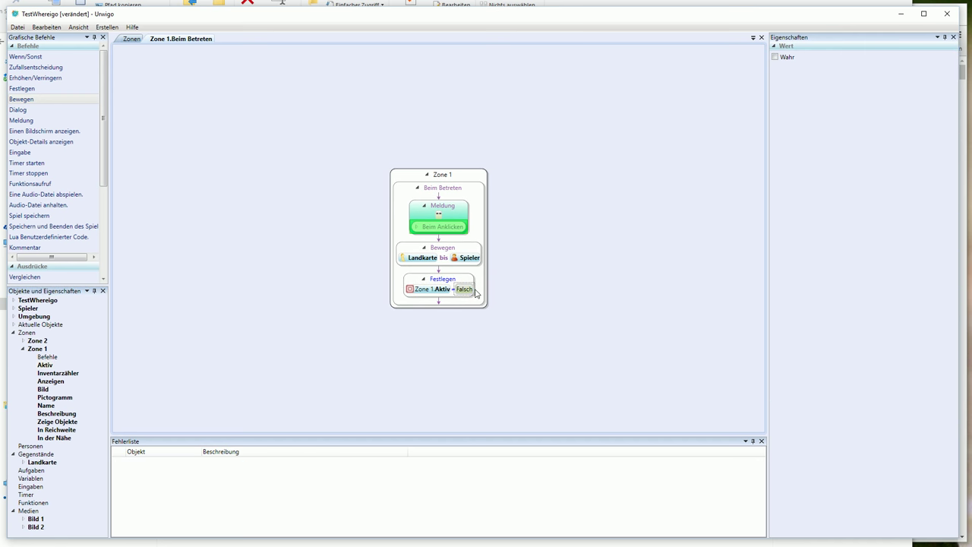
# Add a second "Festlegen" action at the end of the event that sets Zone 2's "Aktiv" property to "Wahr"
pyautogui.click(22, 90)
pyautogui.moveTo(28, 90); pyautogui.dragTo(443, 304)
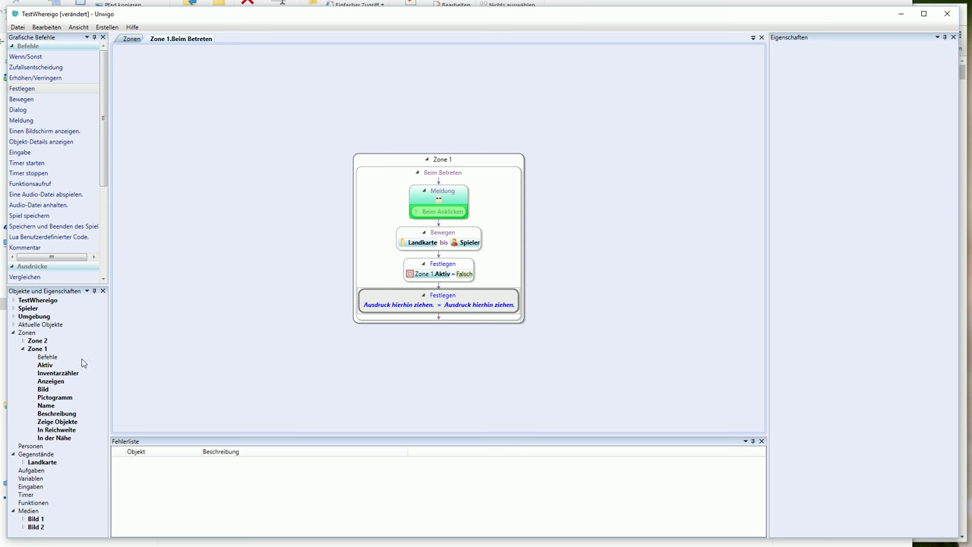
pyautogui.click(25, 341)
pyautogui.moveTo(46, 358); pyautogui.dragTo(106, 351)
pyautogui.moveTo(405, 312); pyautogui.dragTo(407, 307)
pyautogui.click(465, 304)
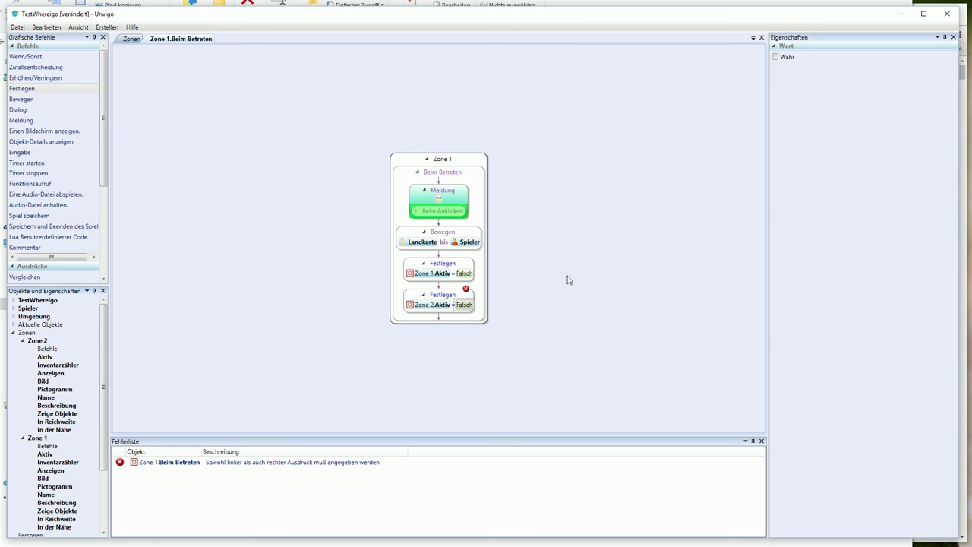
pyautogui.click(775, 56)
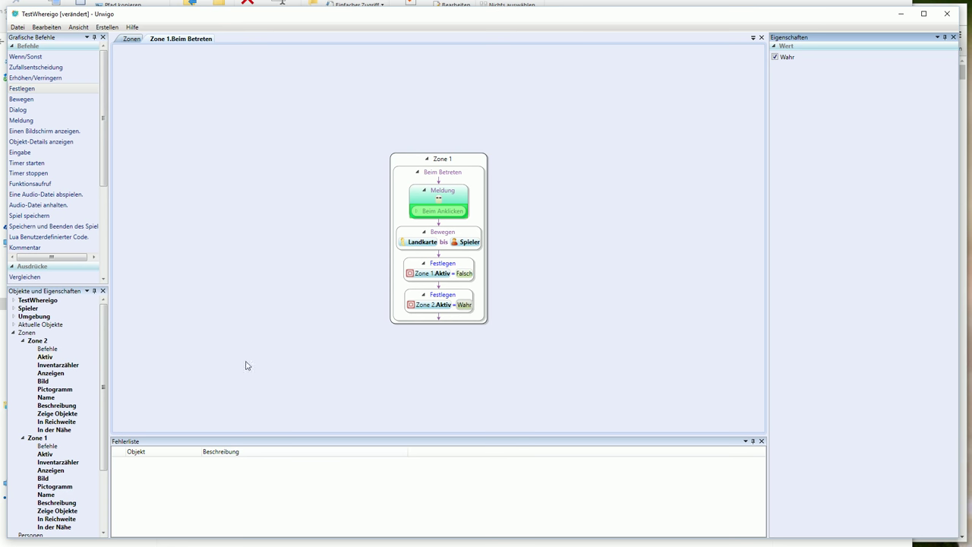
# Open Zone 2's "Beim Betreten" event and add a "Meldung" action to it
pyautogui.doubleClick(40, 341)
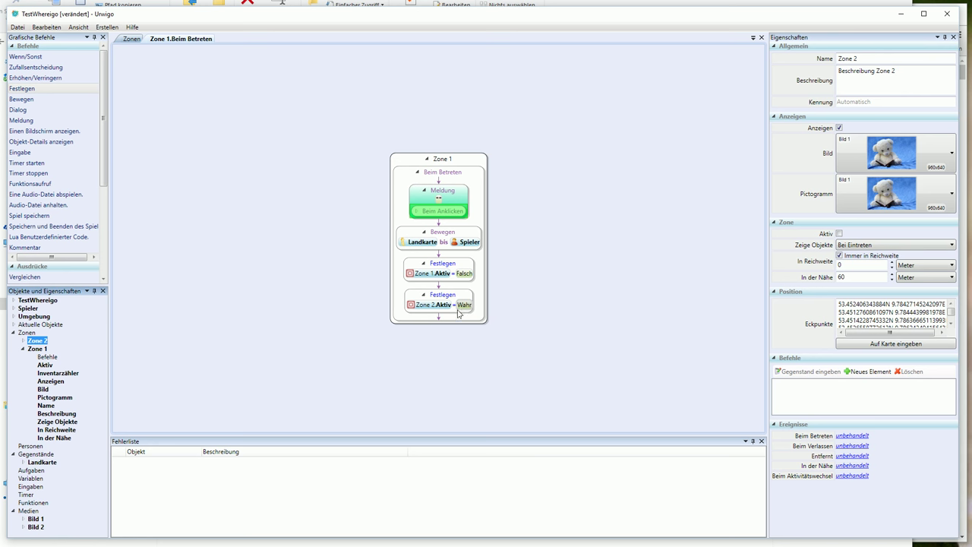
pyautogui.click(844, 436)
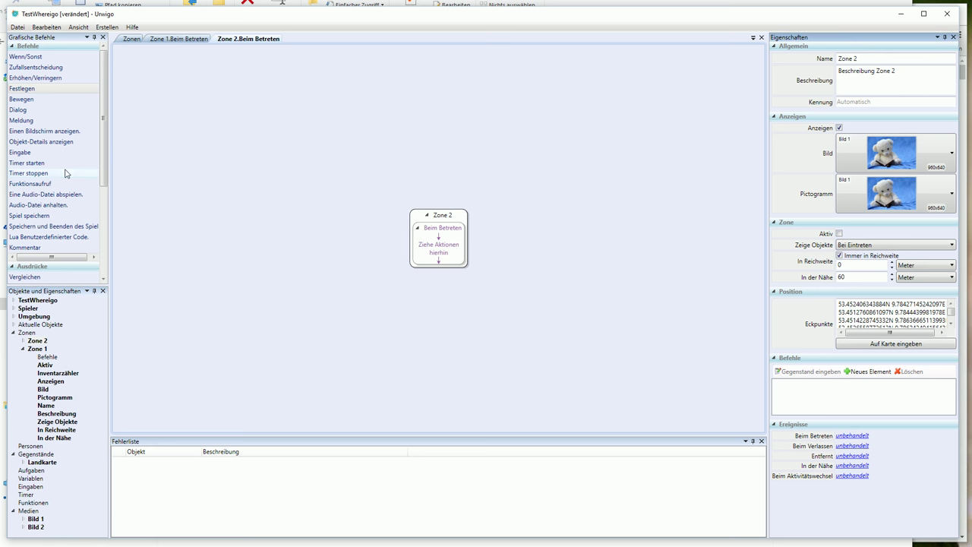
pyautogui.moveTo(23, 123); pyautogui.dragTo(446, 231)
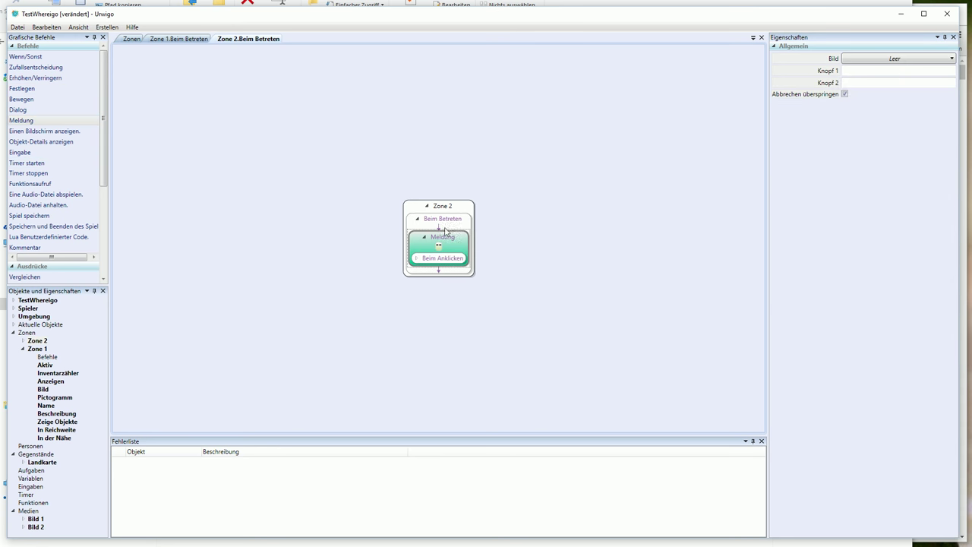
# Label the first button of Zone 2's entry message "Supi, geschafft!" and disable "Abbrechen überspringen"
pyautogui.click(853, 71)
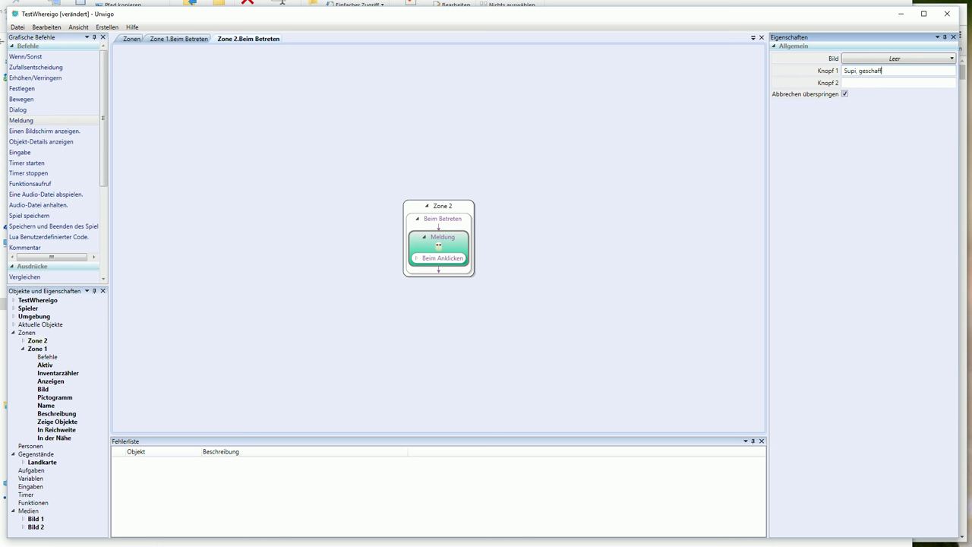
pyautogui.write('Supi, geschafft!')
pyautogui.click(845, 94)
# Insert the Spieler property "Code zum Unlocken" as the text of Zone 2's entry message
pyautogui.click(13, 308)
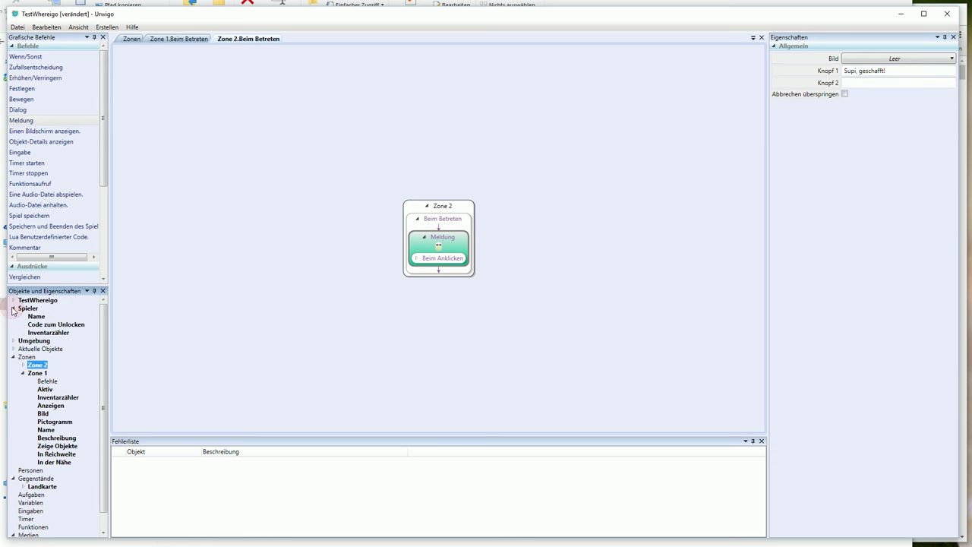
pyautogui.moveTo(45, 324); pyautogui.dragTo(441, 243)
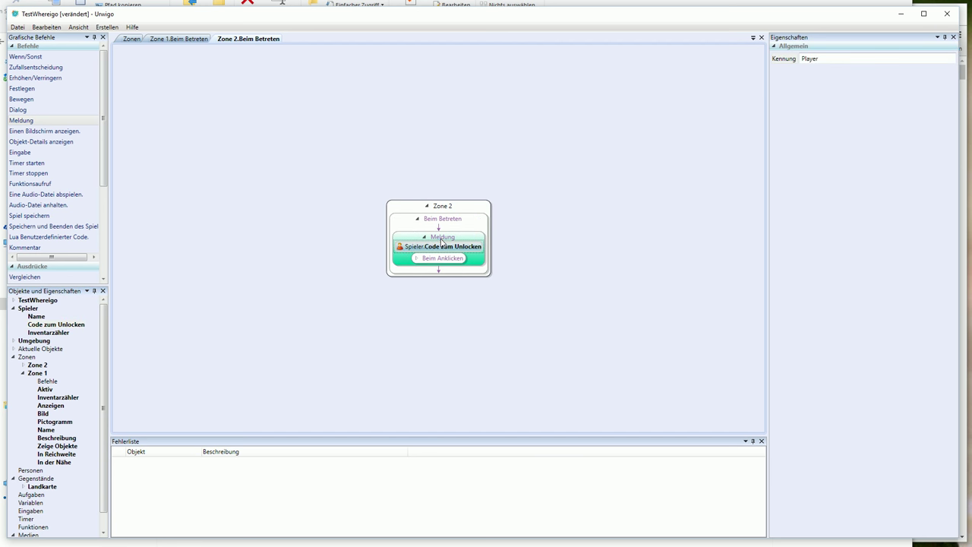
pyautogui.click(441, 241)
pyautogui.click(441, 248)
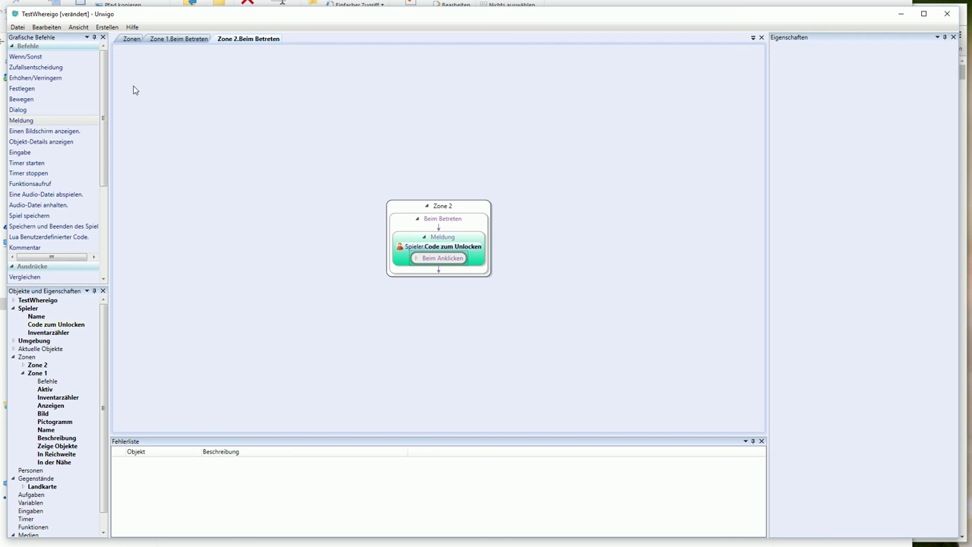
# Run the cartridge in the Wherigo emulator using the default encoding without special characters
pyautogui.click(102, 30)
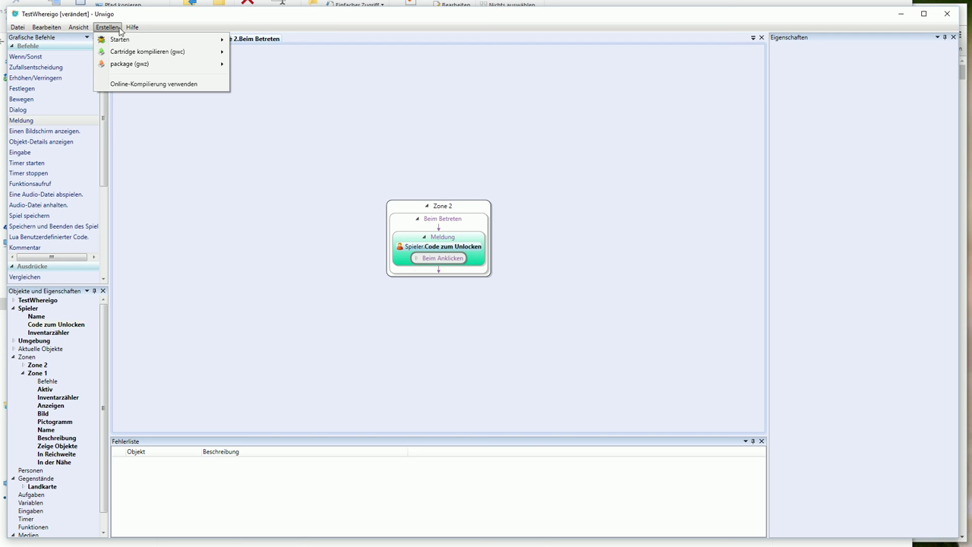
pyautogui.moveTo(120, 38)
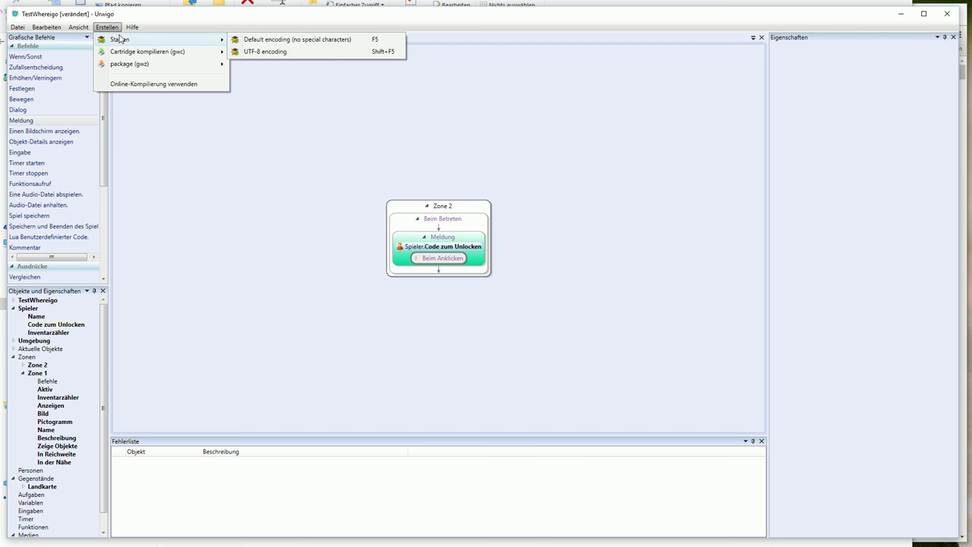
pyautogui.click(283, 40)
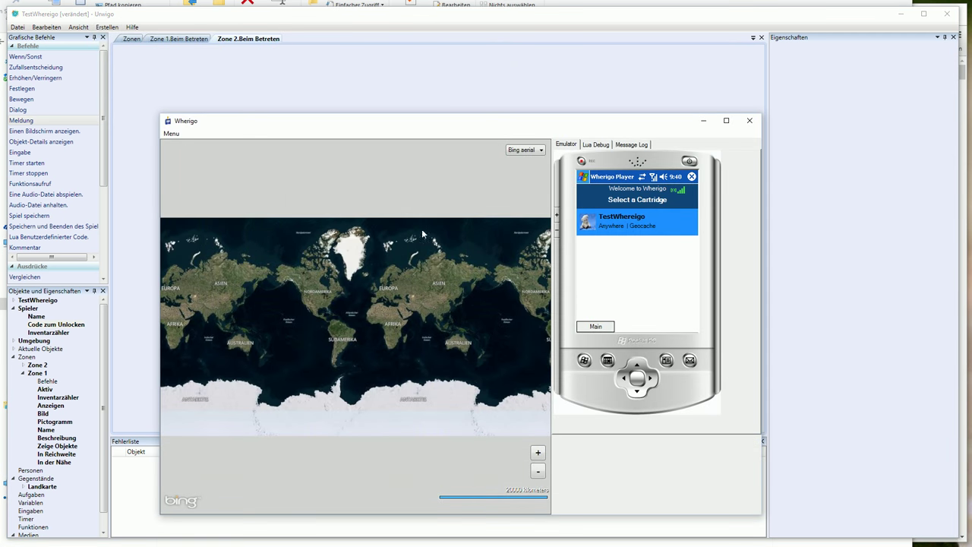
# Open the TestWhereigo cartridge, view its description page and play it without setting a starting point from an address
pyautogui.click(625, 230)
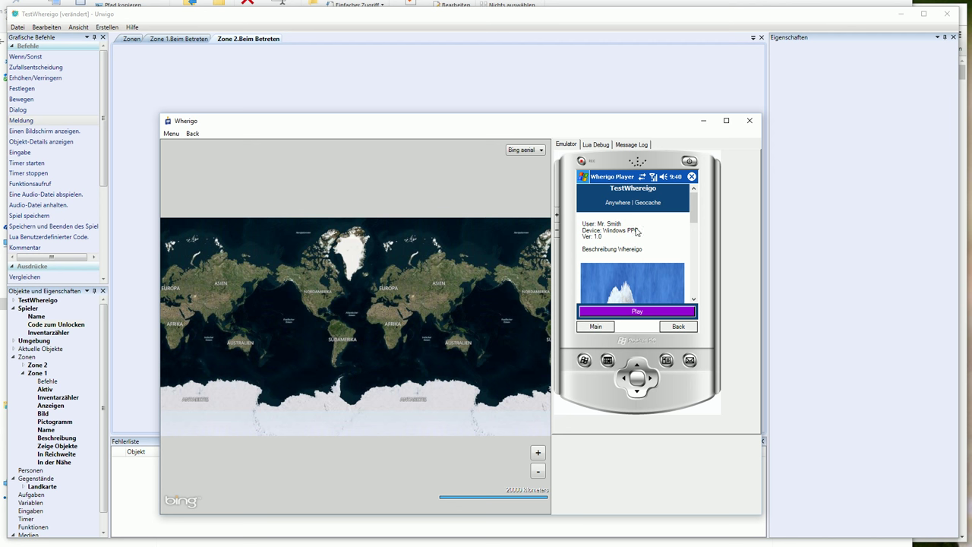
pyautogui.moveTo(690, 215); pyautogui.dragTo(691, 296)
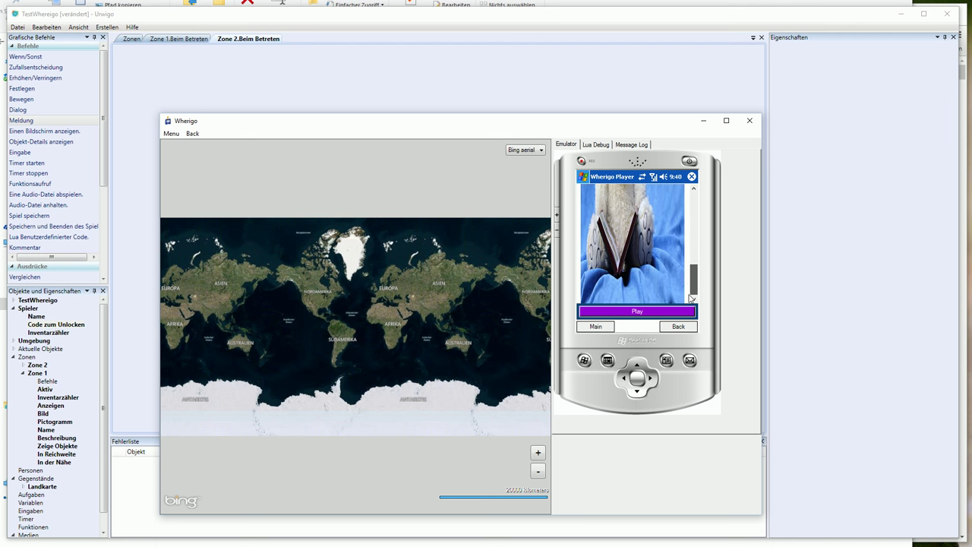
pyautogui.click(636, 312)
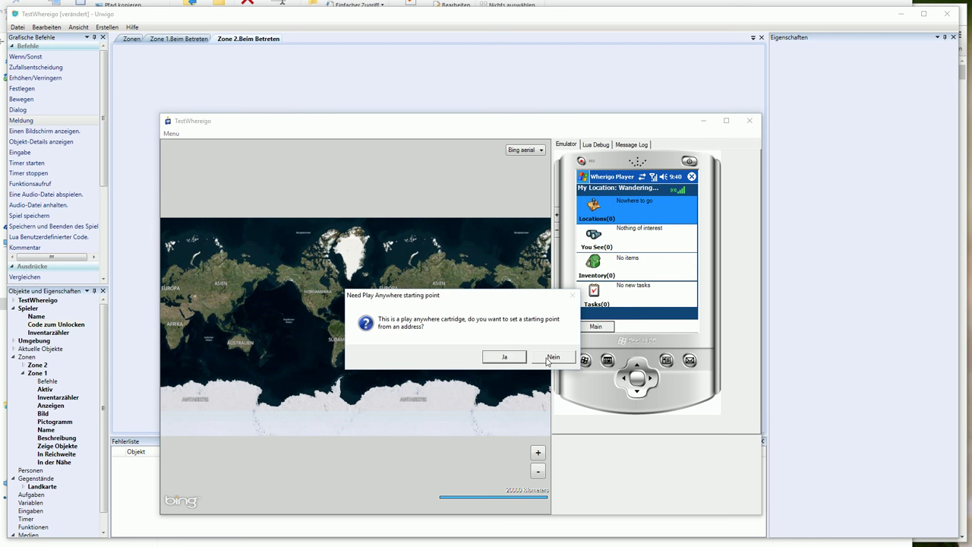
pyautogui.click(552, 356)
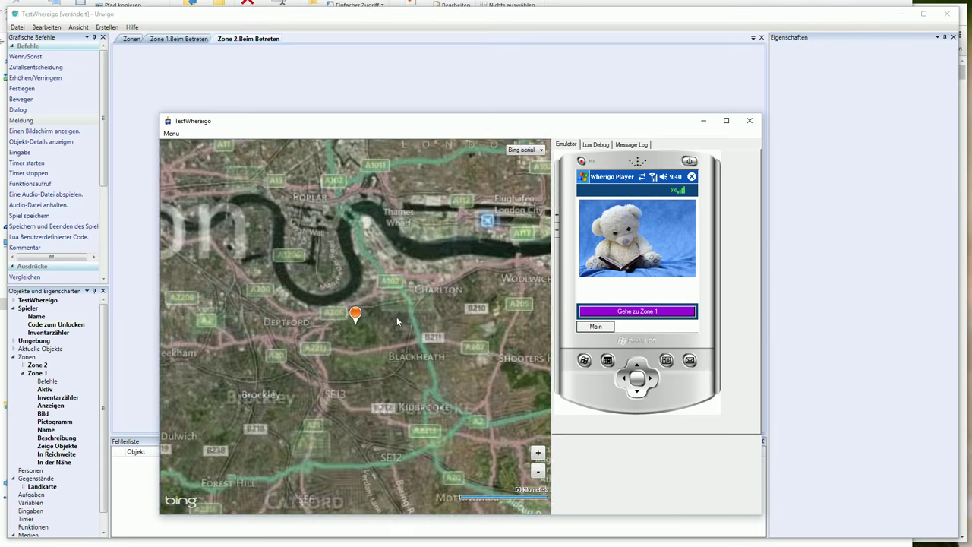
# Move the player's position marker on the emulator map from London to Hamburg
pyautogui.click(539, 472)
pyautogui.click(538, 471)
pyautogui.click(538, 472)
pyautogui.click(538, 471)
pyautogui.click(538, 472)
pyautogui.click(539, 471)
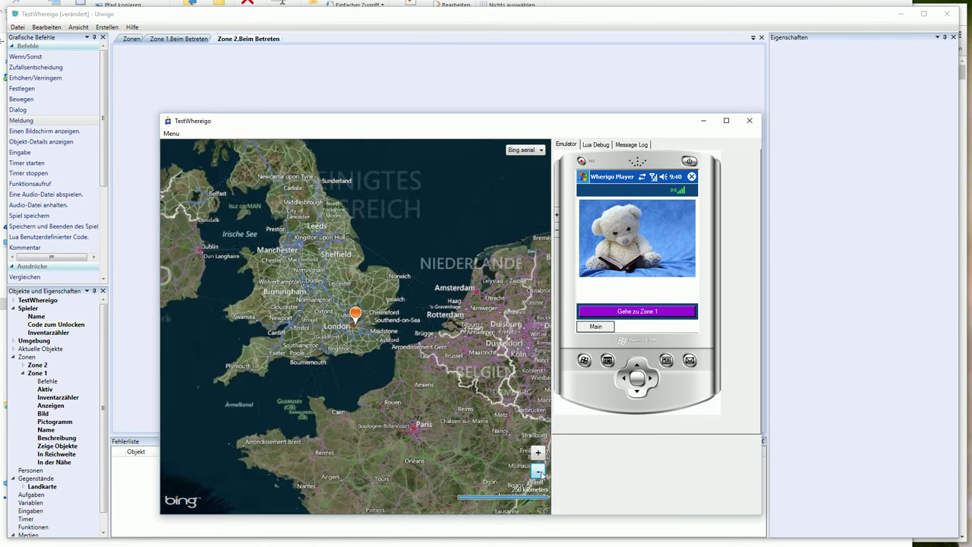
pyautogui.moveTo(494, 376); pyautogui.dragTo(326, 425)
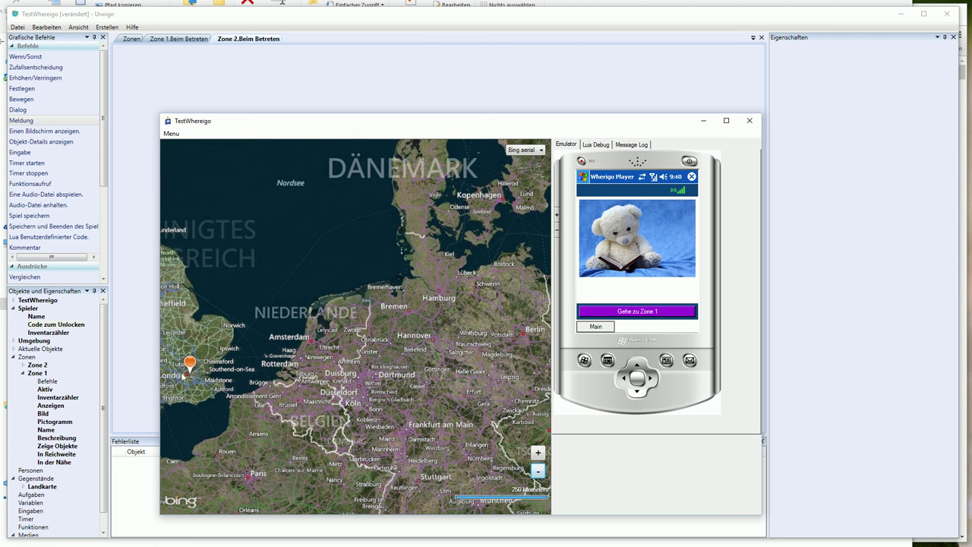
pyautogui.moveTo(189, 364); pyautogui.dragTo(438, 279)
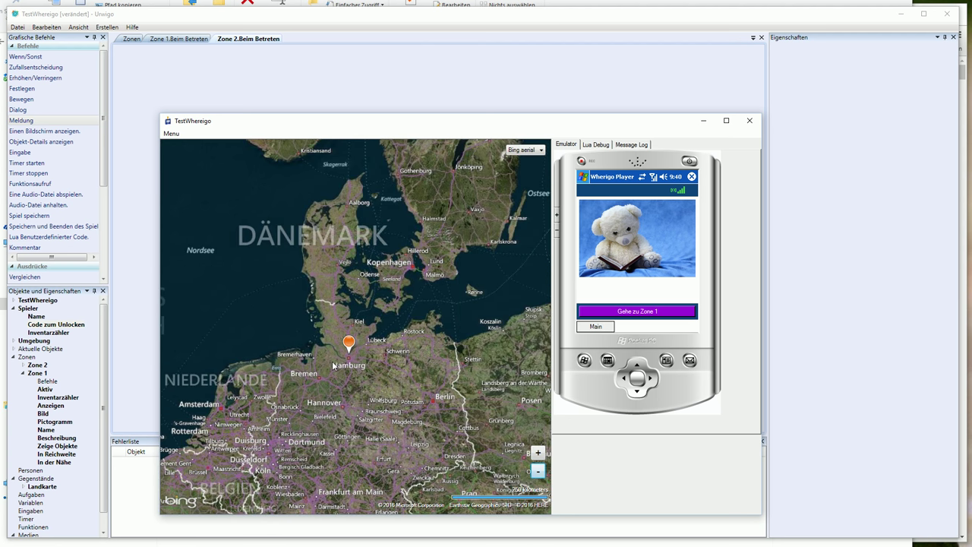
pyautogui.click(541, 453)
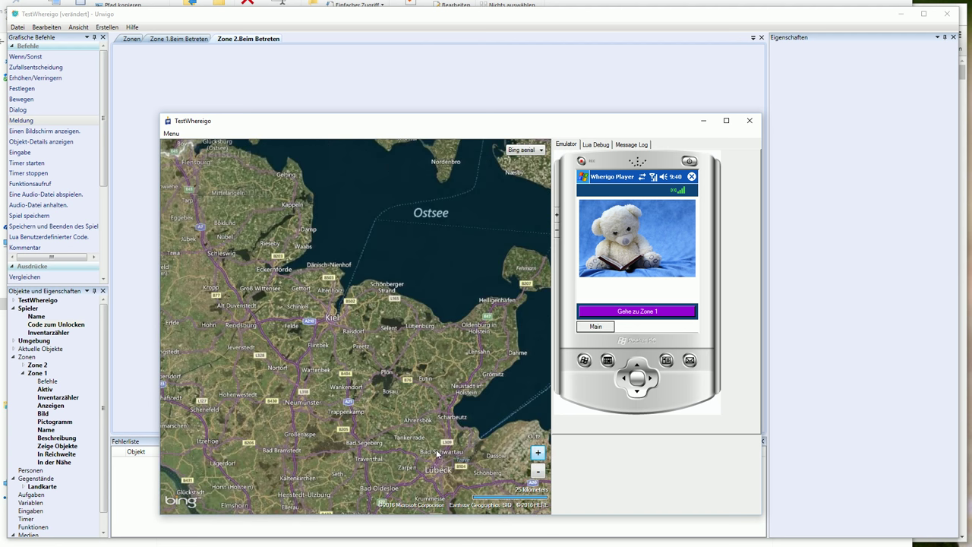
# Move the player's position marker on the emulator map from northern Hamburg to the area southwest of the city near Neu Wulmstorf
pyautogui.click(539, 451)
pyautogui.click(539, 451)
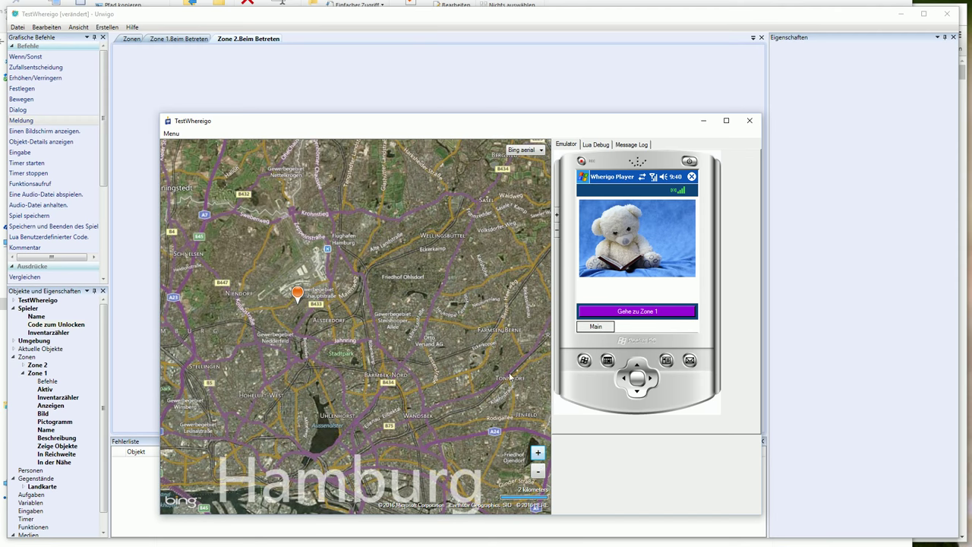
pyautogui.click(537, 452)
pyautogui.click(537, 452)
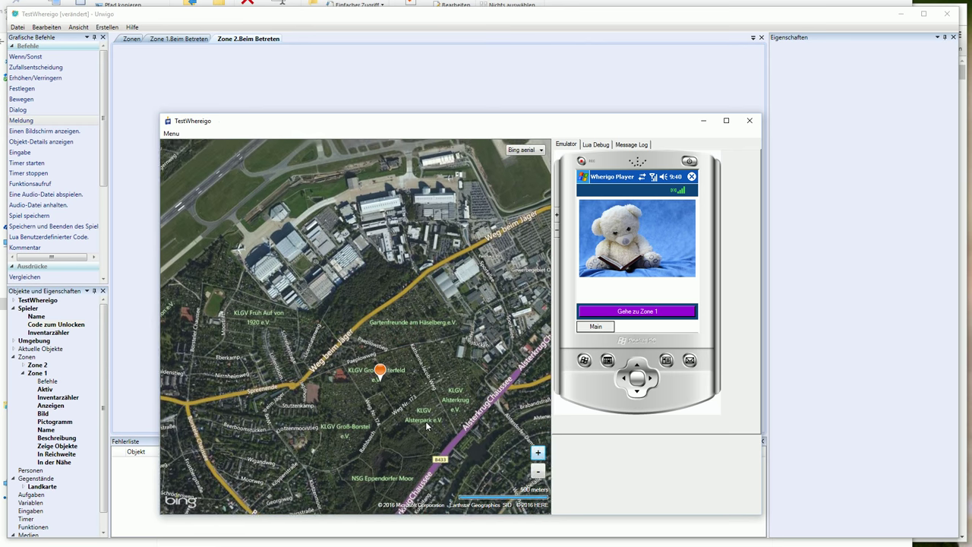
pyautogui.click(539, 473)
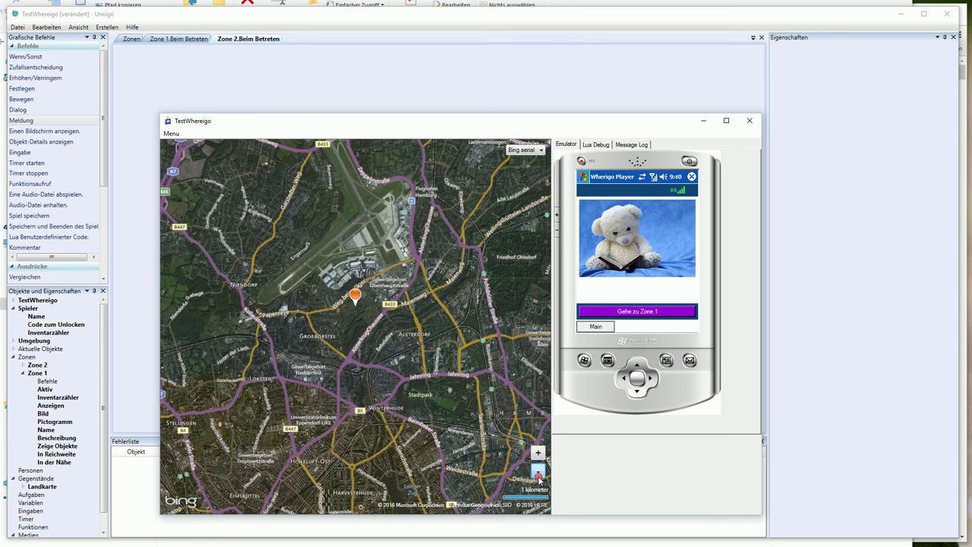
pyautogui.click(538, 472)
pyautogui.click(538, 471)
pyautogui.click(538, 471)
pyautogui.moveTo(374, 223)
pyautogui.mouseDown()
pyautogui.moveTo(312, 339)
pyautogui.moveTo(289, 418)
pyautogui.moveTo(303, 442)
pyautogui.moveTo(226, 417)
pyautogui.mouseUp()
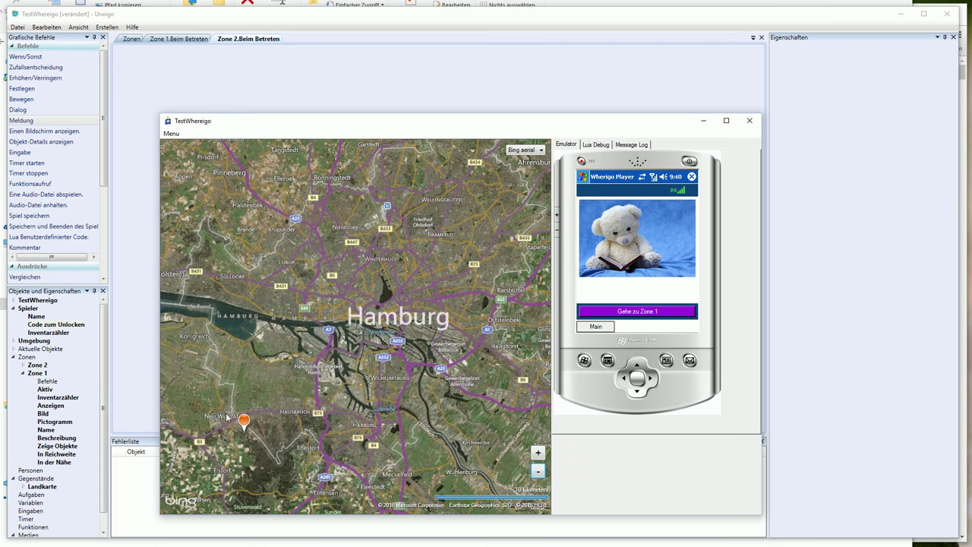
# Bring the player's position marker close to the blue Zone 1 area, placing it just southeast of the zone
pyautogui.moveTo(278, 450)
pyautogui.mouseDown()
pyautogui.moveTo(363, 356)
pyautogui.moveTo(452, 309)
pyautogui.moveTo(407, 359)
pyautogui.mouseUp()
pyautogui.click(539, 452)
pyautogui.scroll(2, 444, 279)
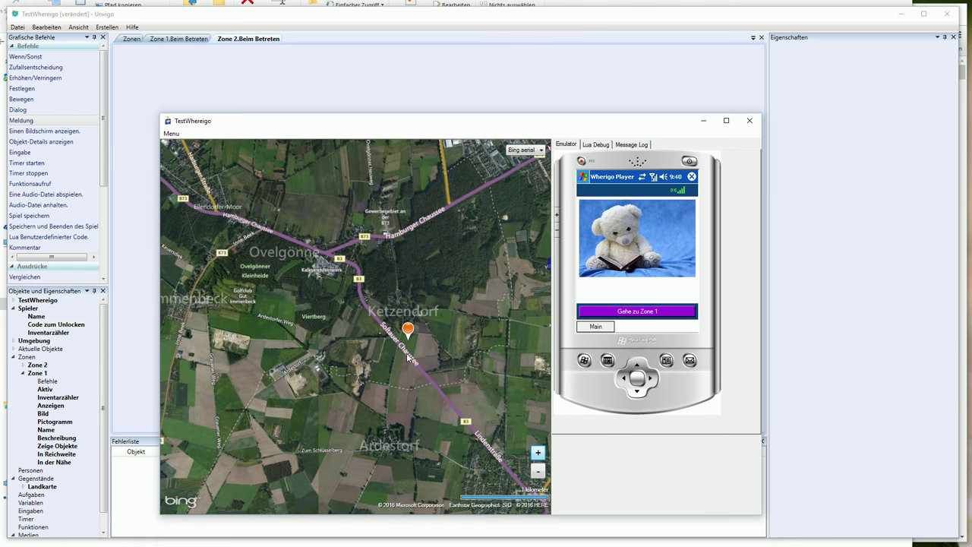
pyautogui.click(538, 454)
pyautogui.moveTo(473, 341)
pyautogui.mouseDown()
pyautogui.moveTo(220, 321)
pyautogui.moveTo(468, 335)
pyautogui.mouseUp()
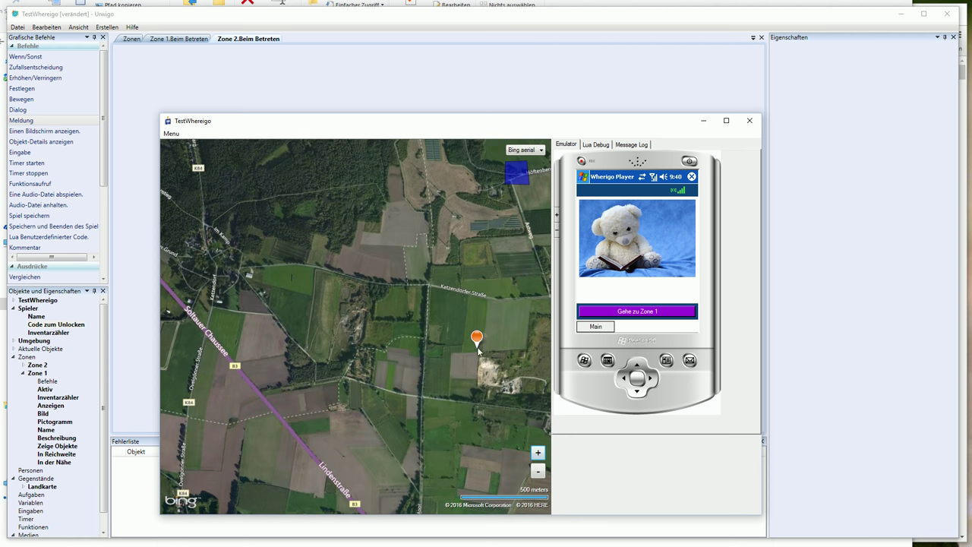
pyautogui.moveTo(481, 394); pyautogui.dragTo(333, 393)
pyautogui.moveTo(240, 342); pyautogui.dragTo(331, 217)
pyautogui.moveTo(317, 251)
pyautogui.mouseDown()
pyautogui.moveTo(302, 370)
pyautogui.moveTo(341, 469)
pyautogui.moveTo(384, 445)
pyautogui.mouseUp()
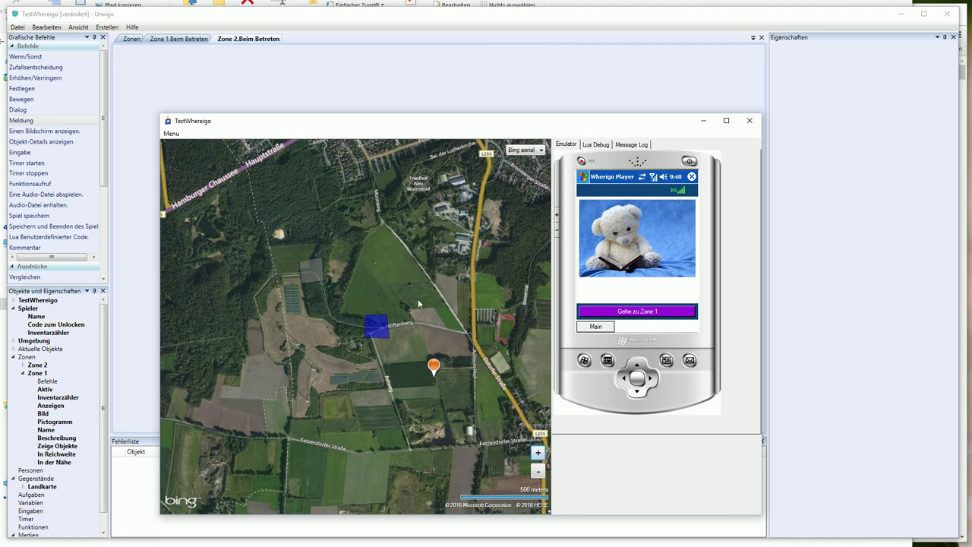
# Confirm the start message, open Zone 1's details, and move the player into Zone 1, acknowledging its entry message
pyautogui.click(644, 312)
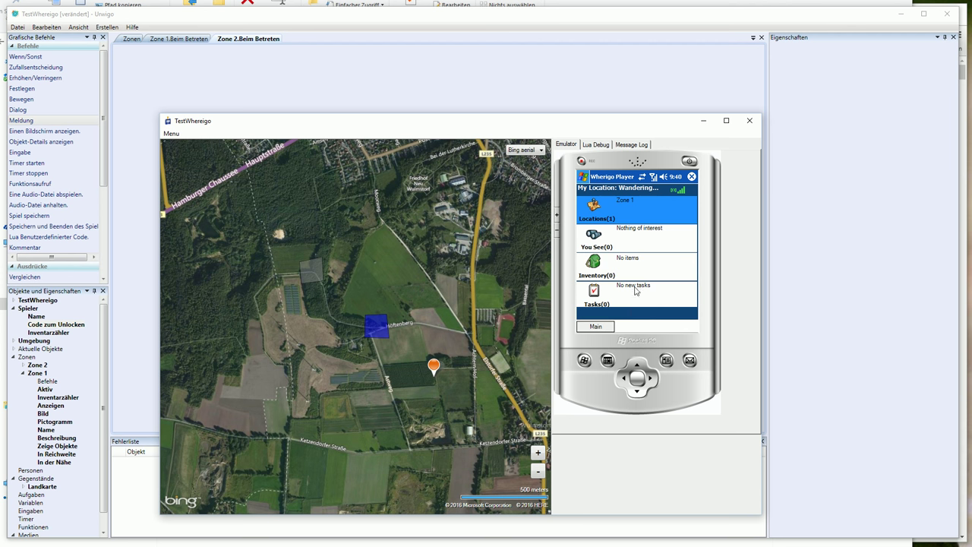
pyautogui.click(625, 214)
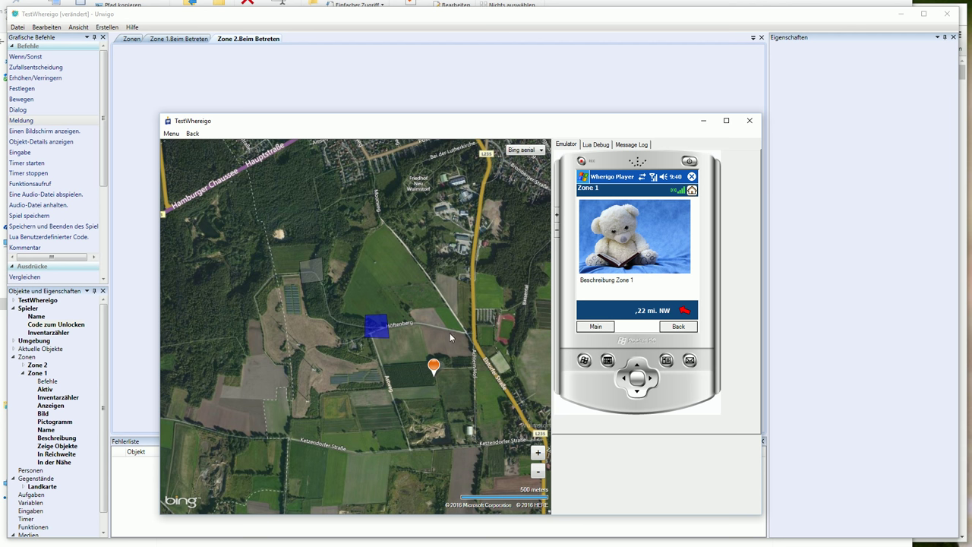
pyautogui.moveTo(433, 365)
pyautogui.mouseDown()
pyautogui.moveTo(411, 322)
pyautogui.moveTo(426, 304)
pyautogui.moveTo(403, 300)
pyautogui.moveTo(403, 285)
pyautogui.moveTo(397, 293)
pyautogui.moveTo(406, 339)
pyautogui.moveTo(385, 355)
pyautogui.moveTo(396, 365)
pyautogui.moveTo(412, 348)
pyautogui.moveTo(403, 322)
pyautogui.moveTo(377, 316)
pyautogui.mouseUp()
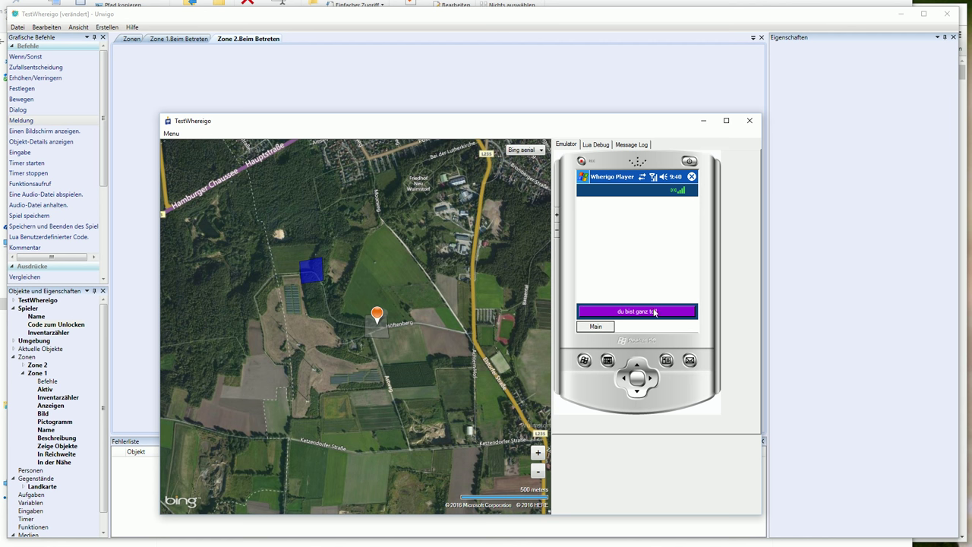
pyautogui.click(640, 311)
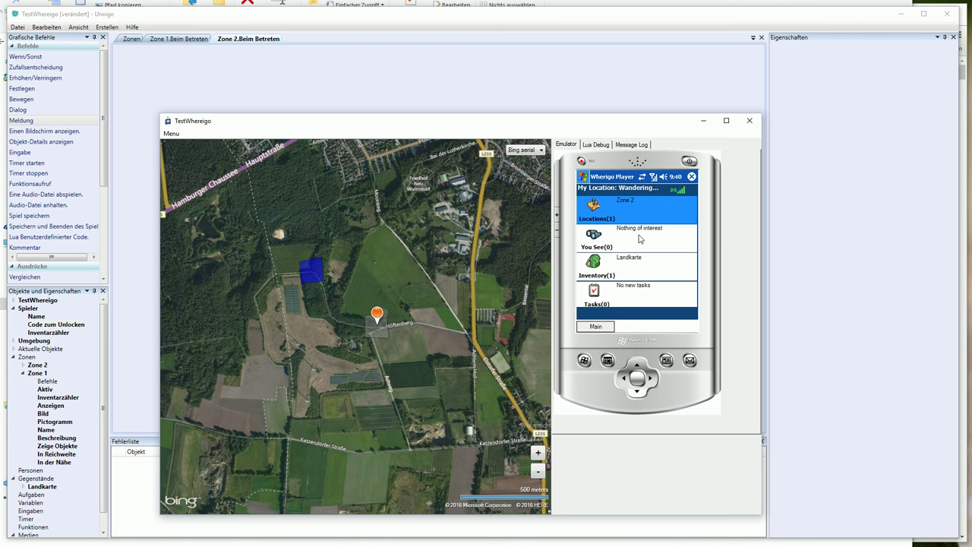
# View the details of the Landkarte inventory item and of the Zone 2 location in the emulated player
pyautogui.click(637, 266)
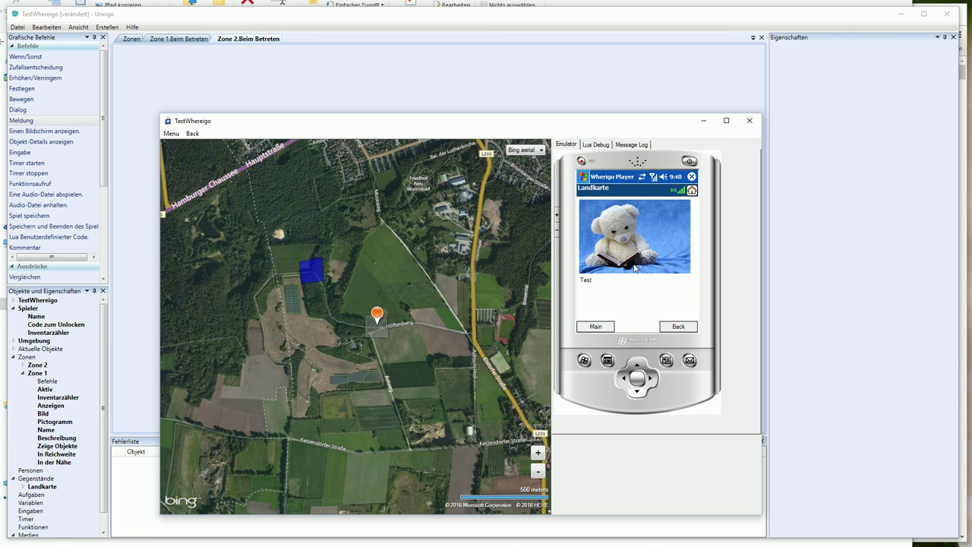
pyautogui.click(677, 327)
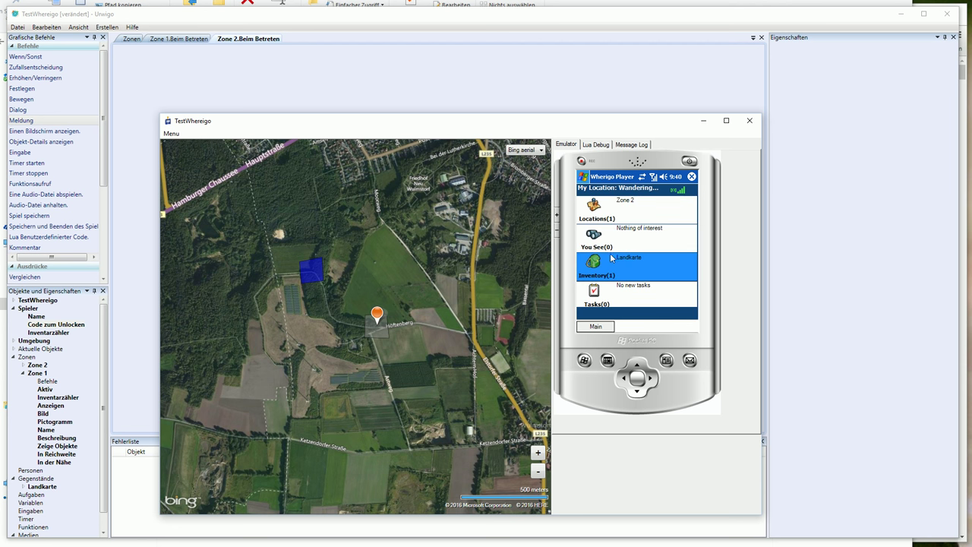
pyautogui.click(618, 213)
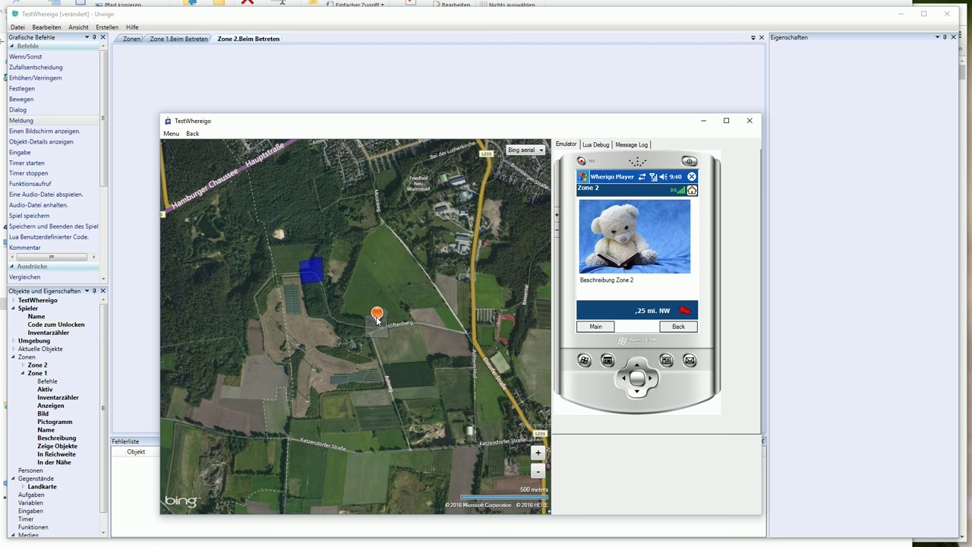
# Move the player's position marker into Zone 2 and confirm its entry message with "Supi, geschafft!"
pyautogui.moveTo(377, 316)
pyautogui.mouseDown()
pyautogui.moveTo(332, 296)
pyautogui.moveTo(316, 263)
pyautogui.mouseUp()
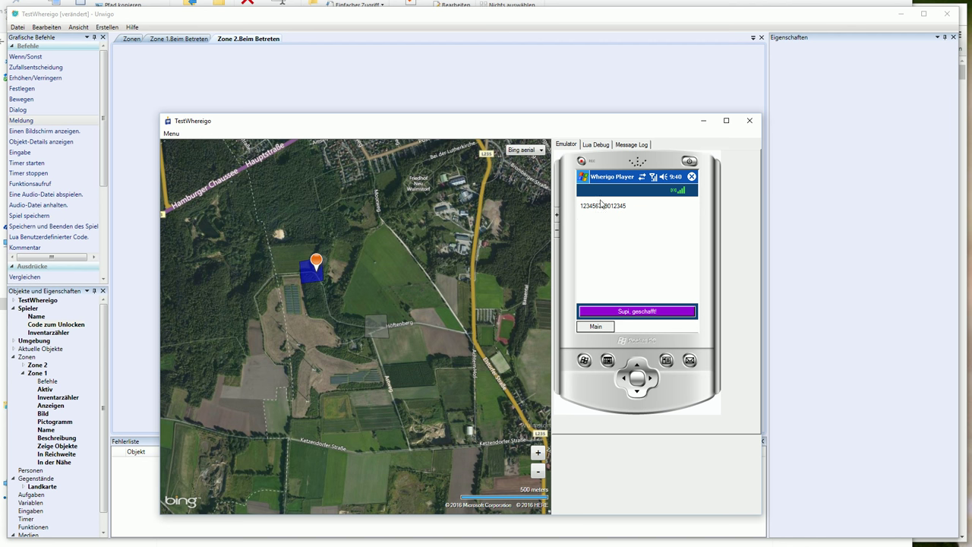
pyautogui.click(645, 311)
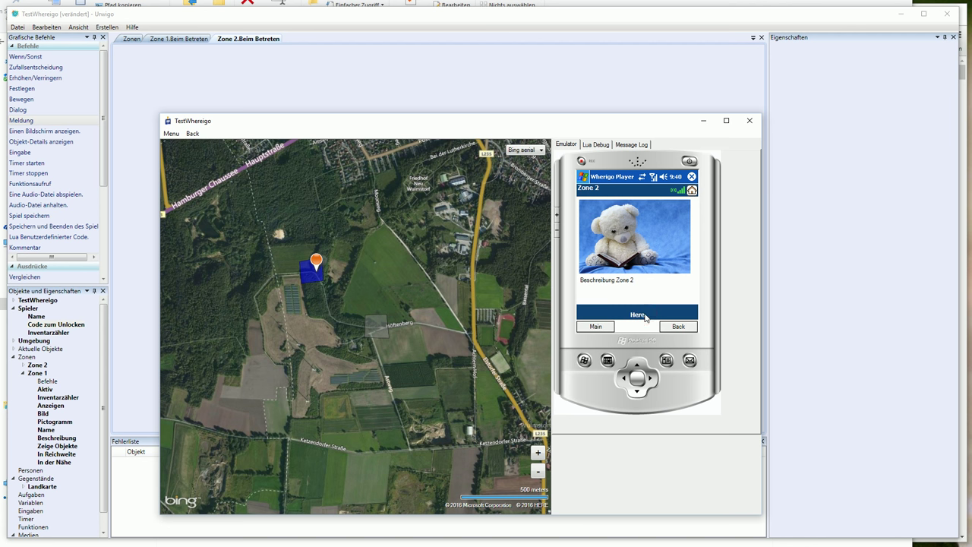
# Check the Zone 2 location and the Landkarte inventory item again from the emulated player's main screen
pyautogui.click(679, 333)
pyautogui.click(649, 203)
pyautogui.click(683, 327)
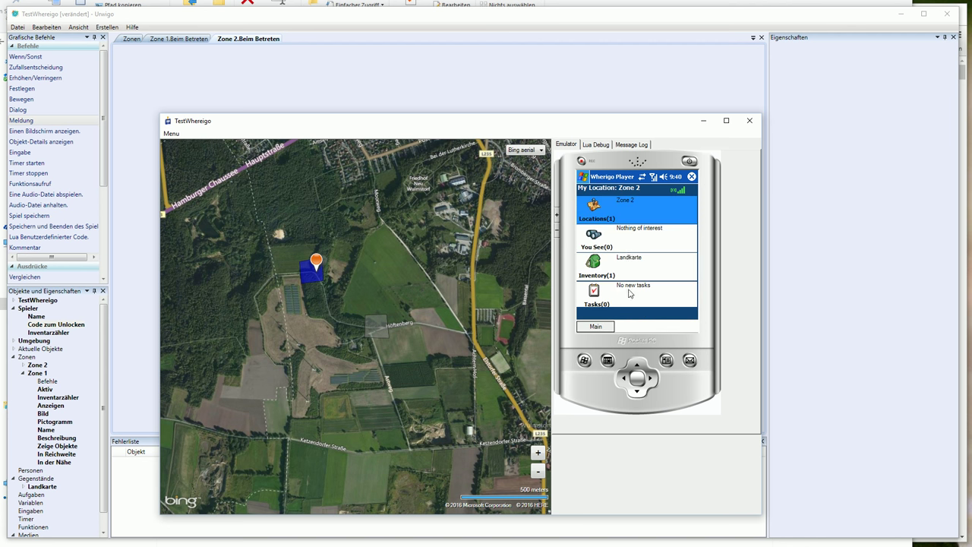
pyautogui.click(635, 272)
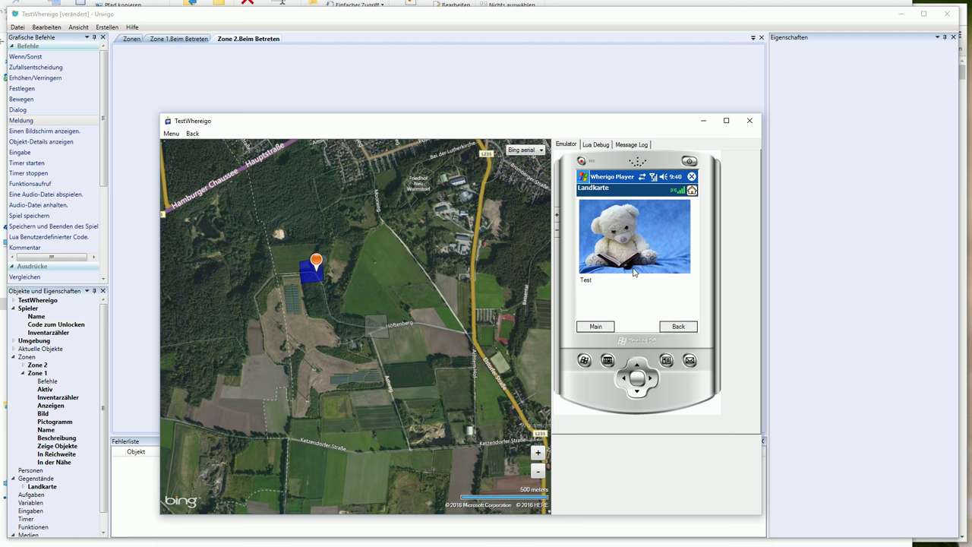
pyautogui.click(688, 331)
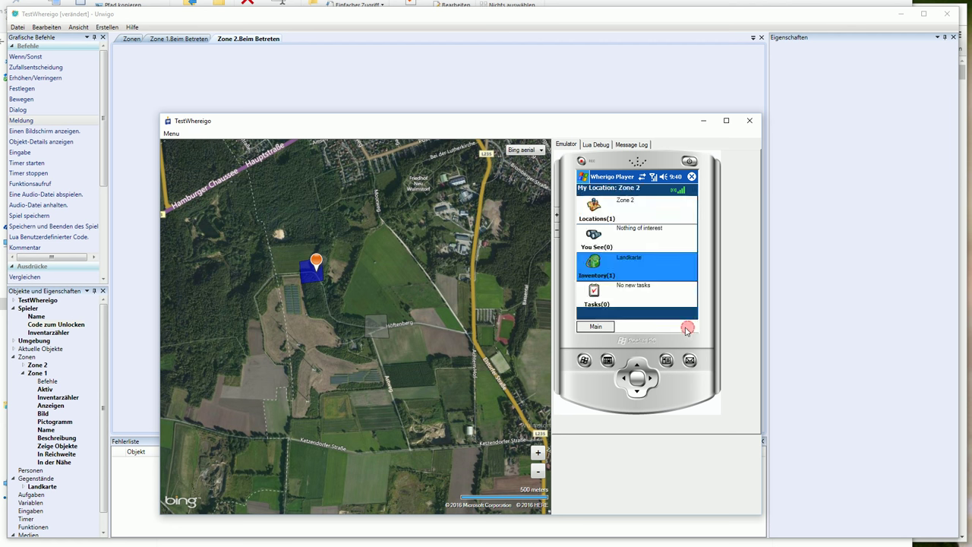
pyautogui.click(636, 273)
pyautogui.click(678, 326)
pyautogui.click(616, 215)
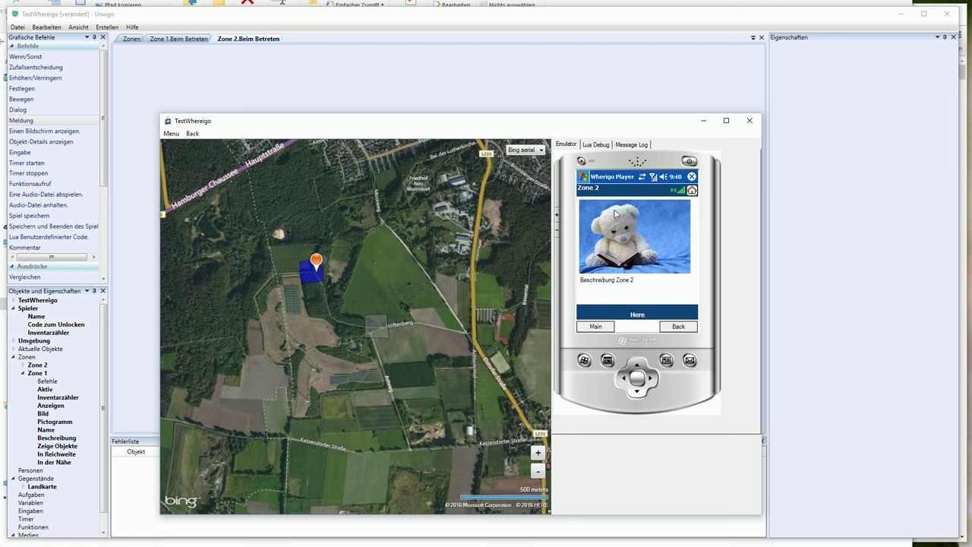
pyautogui.click(678, 327)
# Shift the player's marker slightly within Zone 2 to trigger its entry message again, and close the emulator
pyautogui.moveTo(316, 260)
pyautogui.mouseDown()
pyautogui.moveTo(331, 266)
pyautogui.moveTo(312, 260)
pyautogui.mouseUp()
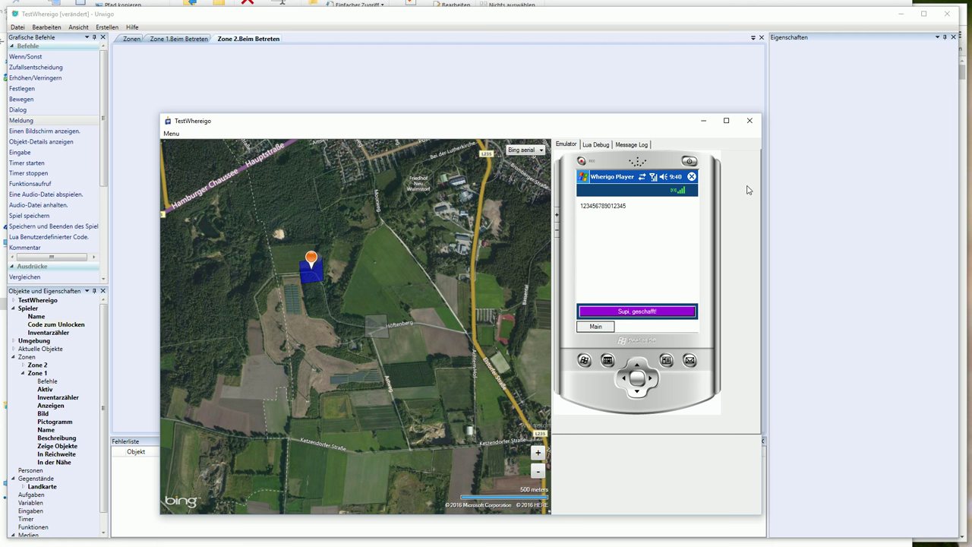
pyautogui.click(751, 121)
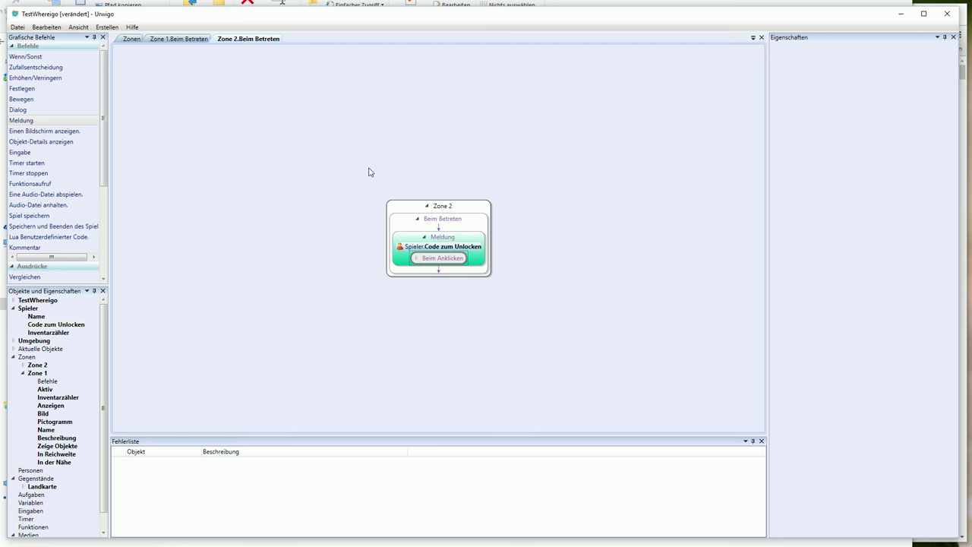
# Collapse Zone 1 in the object tree and examine the Aufgaben, Eingaben, Timer, Aktuelle Objekte and Umgebung entries
pyautogui.click(23, 372)
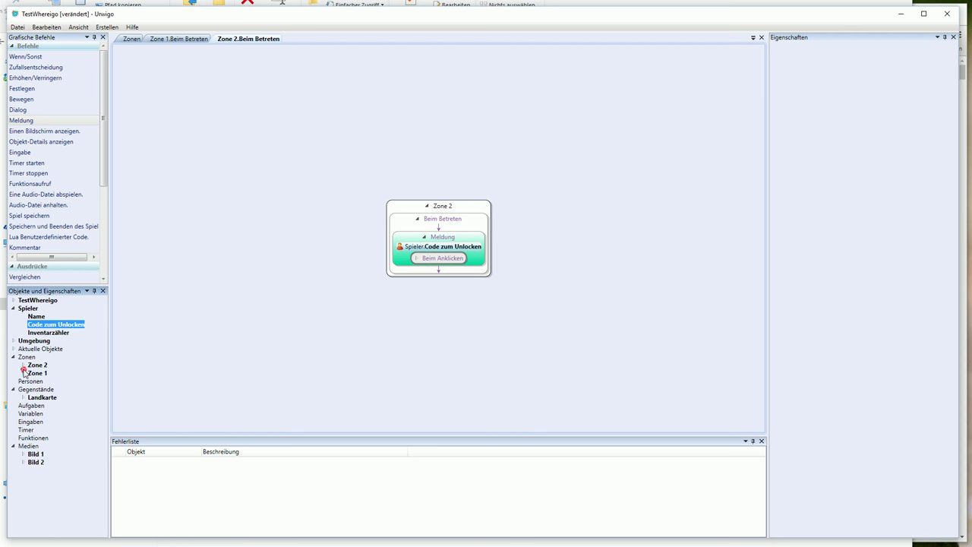
pyautogui.click(33, 409)
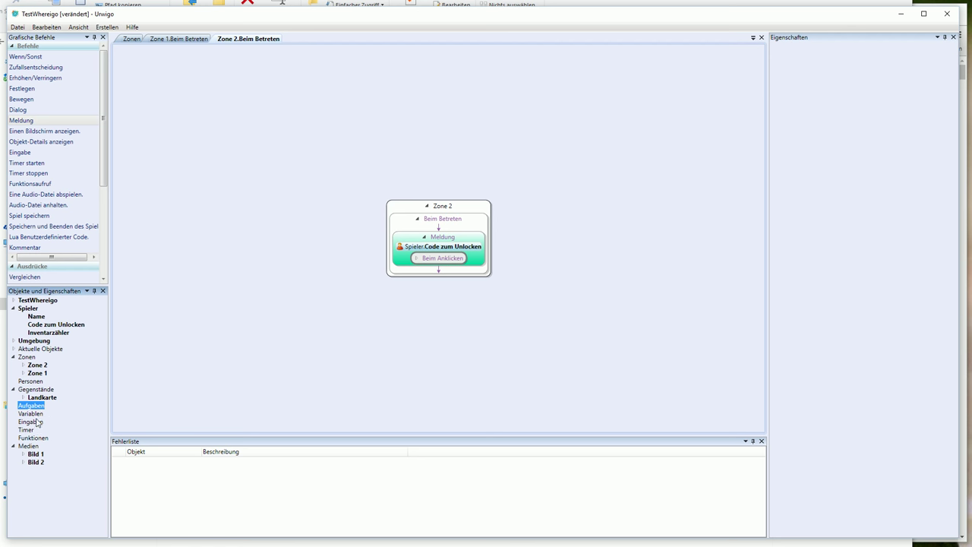
pyautogui.click(38, 424)
pyautogui.click(26, 430)
pyautogui.click(13, 349)
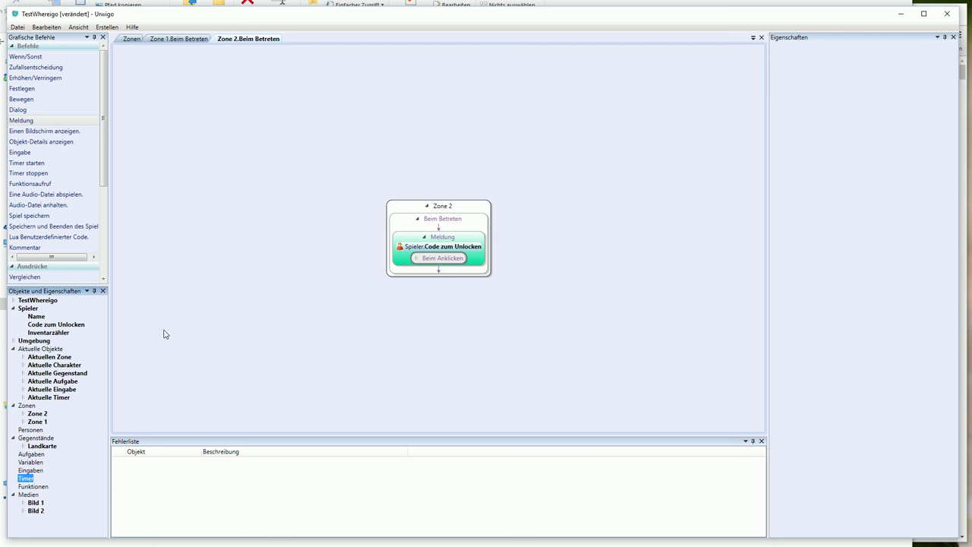
pyautogui.click(12, 341)
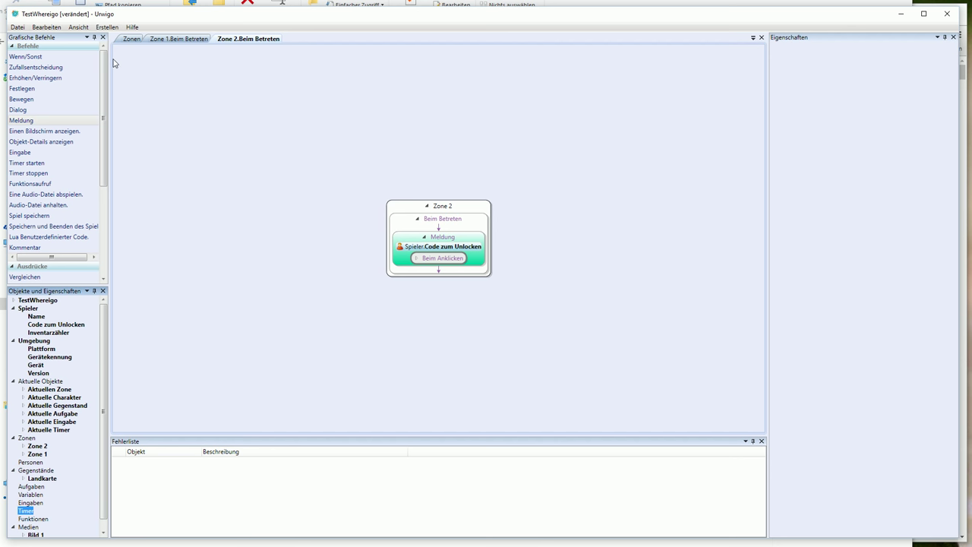
# Export the cartridge as a gwz package with default encoding (no special characters), saving it as "test" in the asdf folder
pyautogui.click(107, 29)
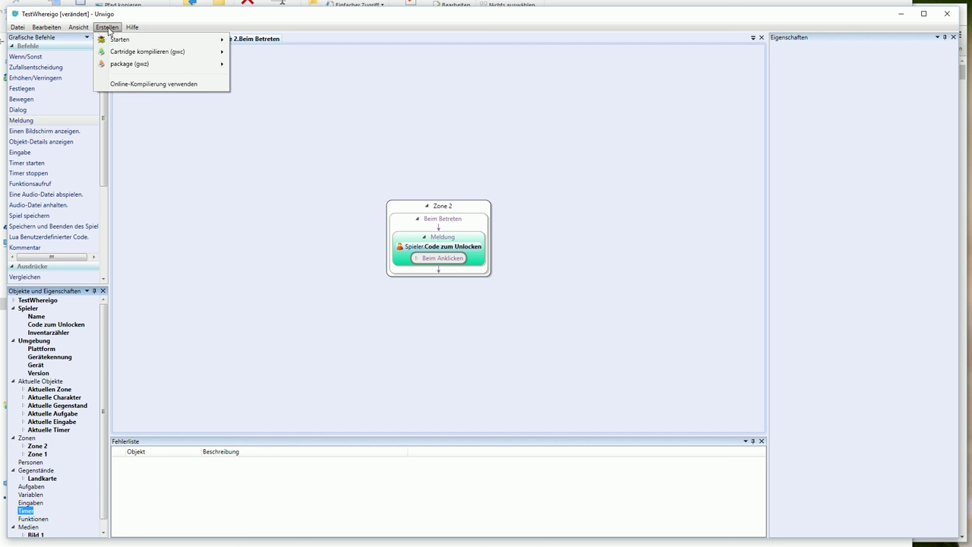
pyautogui.moveTo(125, 53)
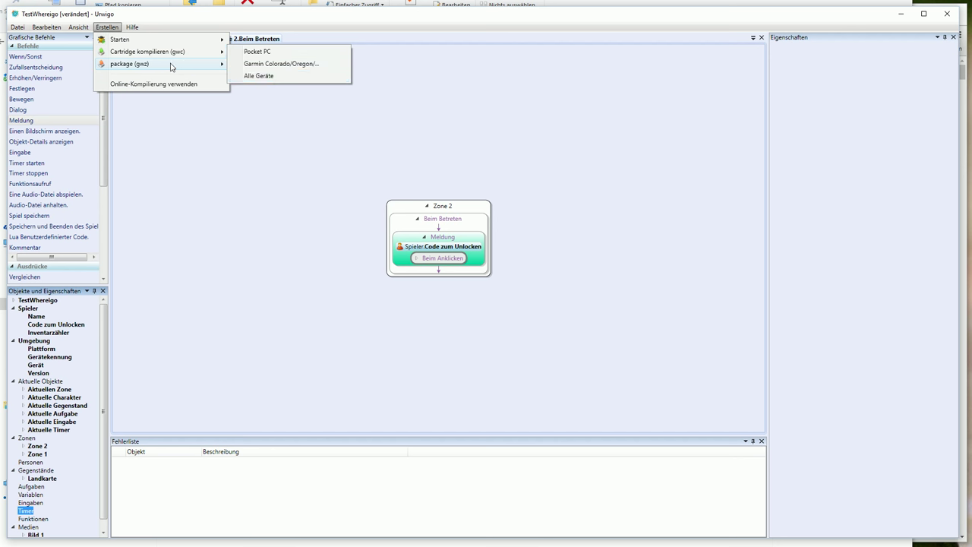
pyautogui.moveTo(171, 70)
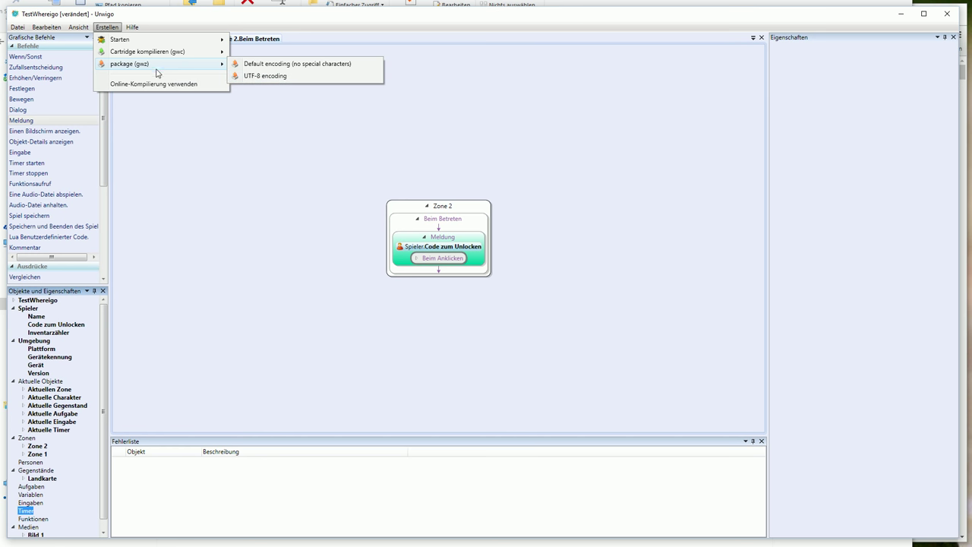
pyautogui.click(274, 67)
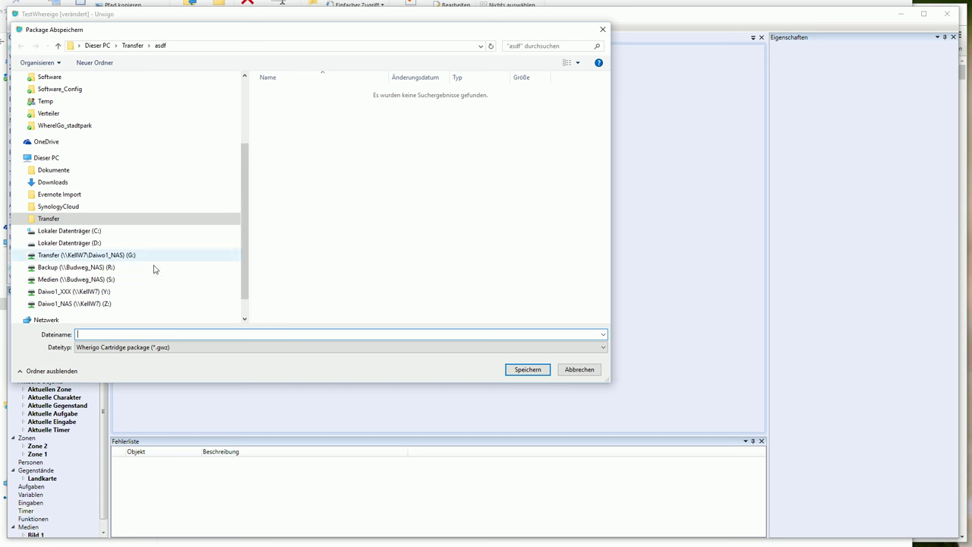
pyautogui.write('test')
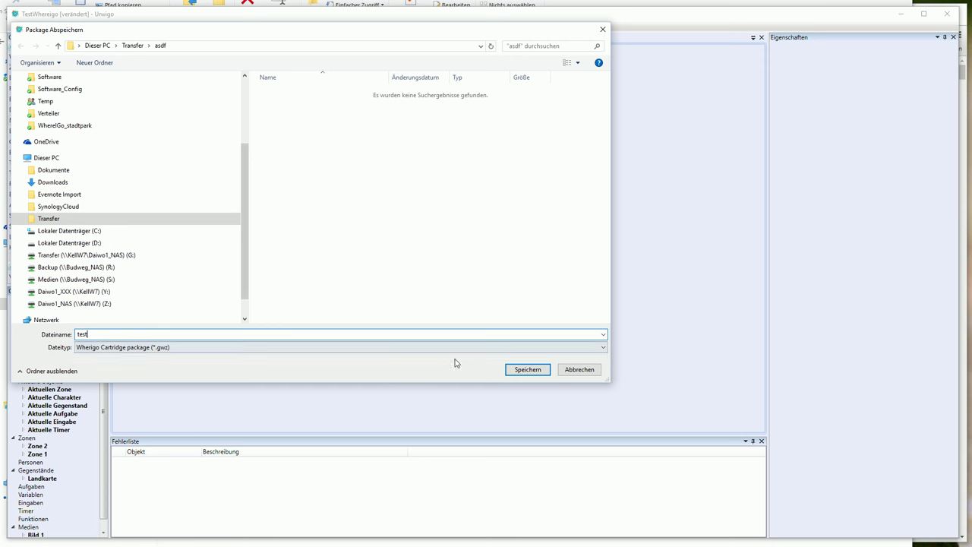
pyautogui.click(522, 372)
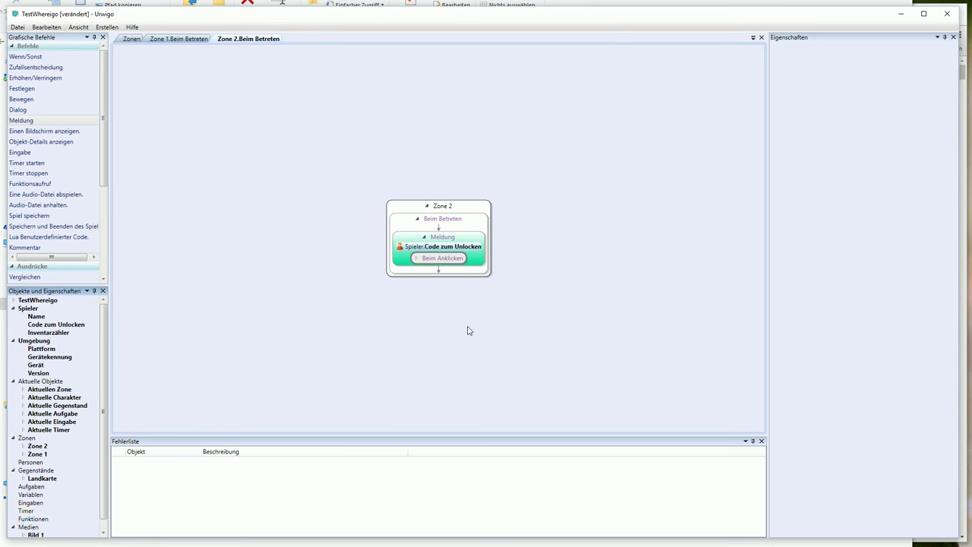